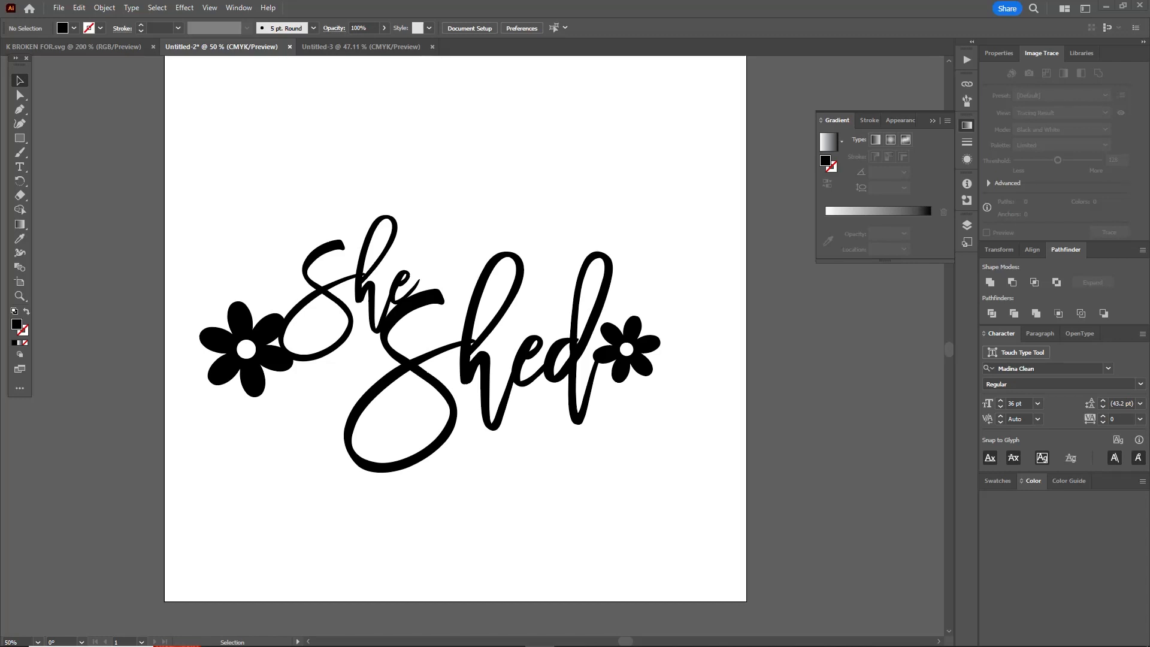
Switch to the blank Untitled-3 document and add the point text "She" in the upper-left part of the artboard.
key("ctrl+Tab")
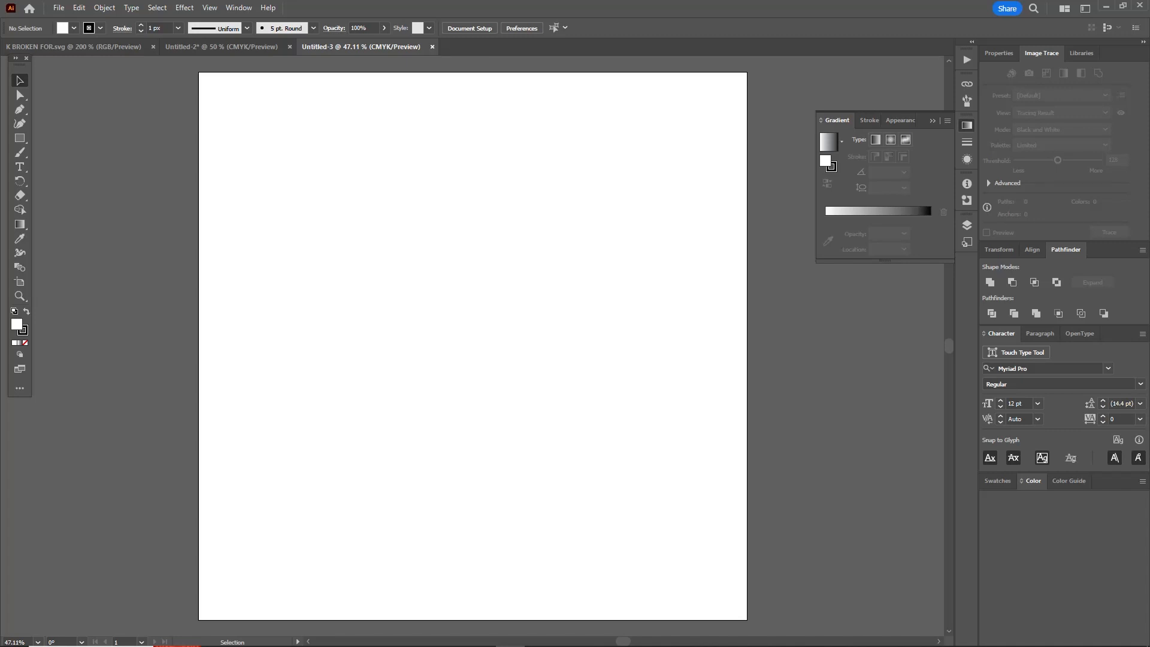
key("t")
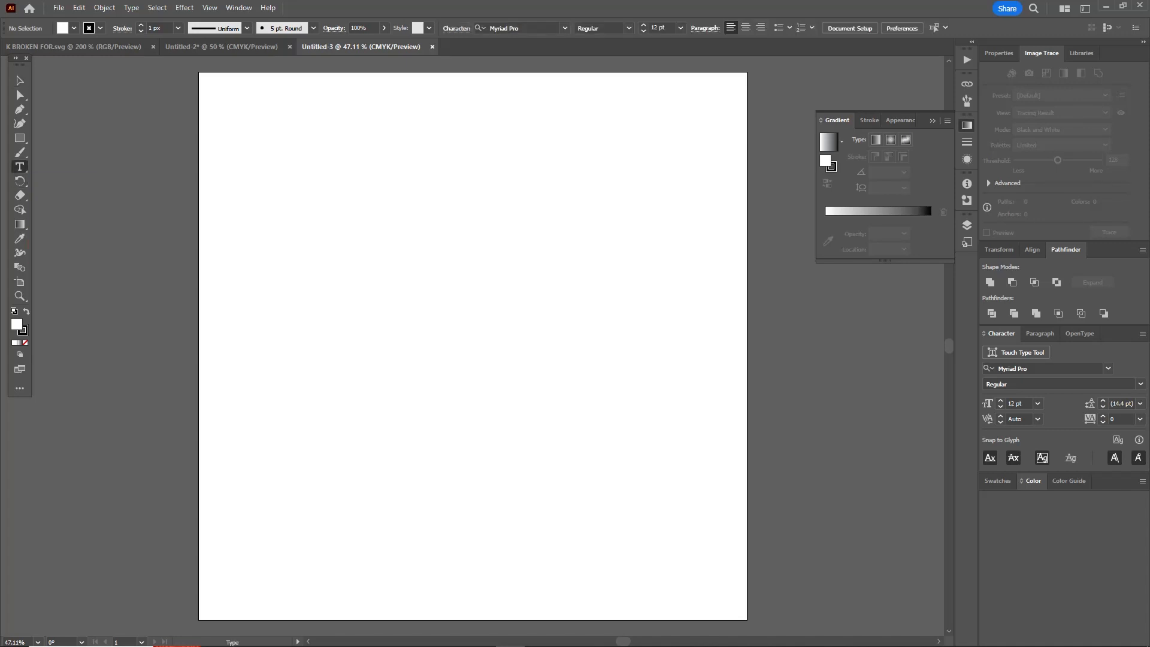
left_click(309, 262)
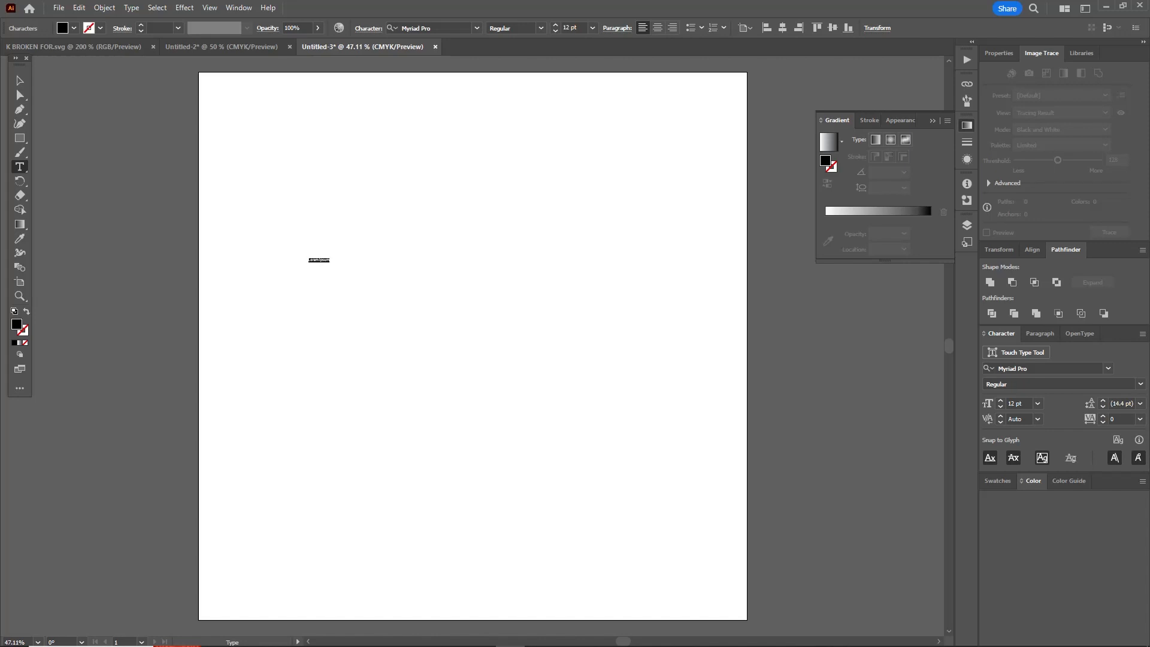
type("Sn")
key("Escape")
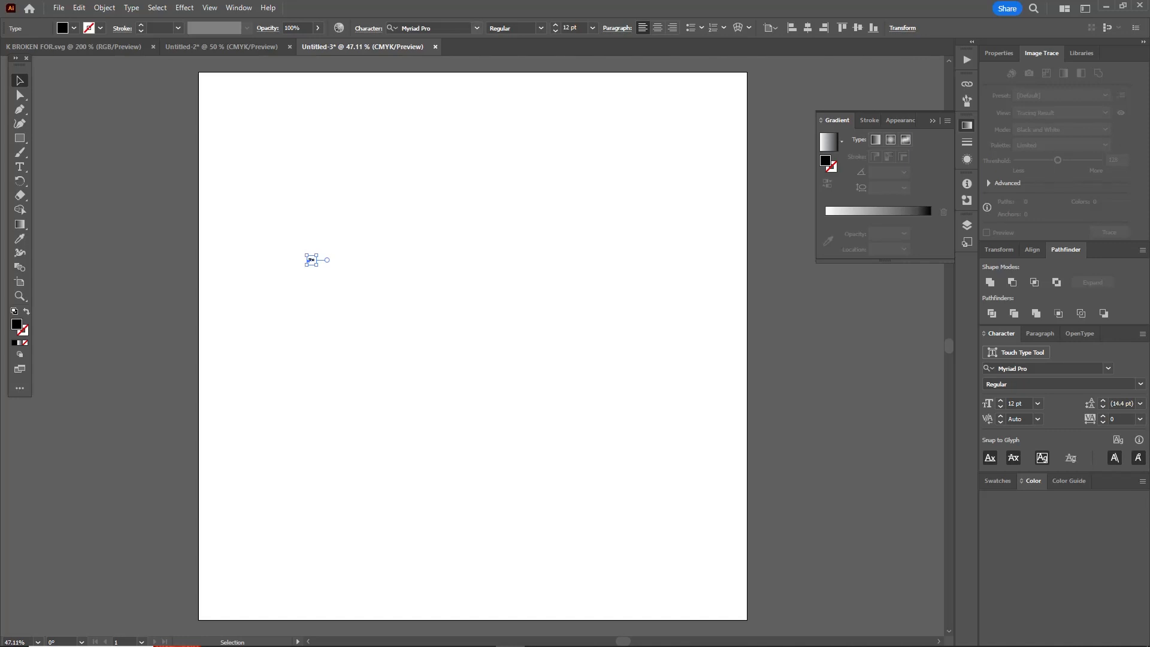
Set the "She" text in Madina Clean at 281 pt and move it slightly down and to the right.
left_click(477, 29)
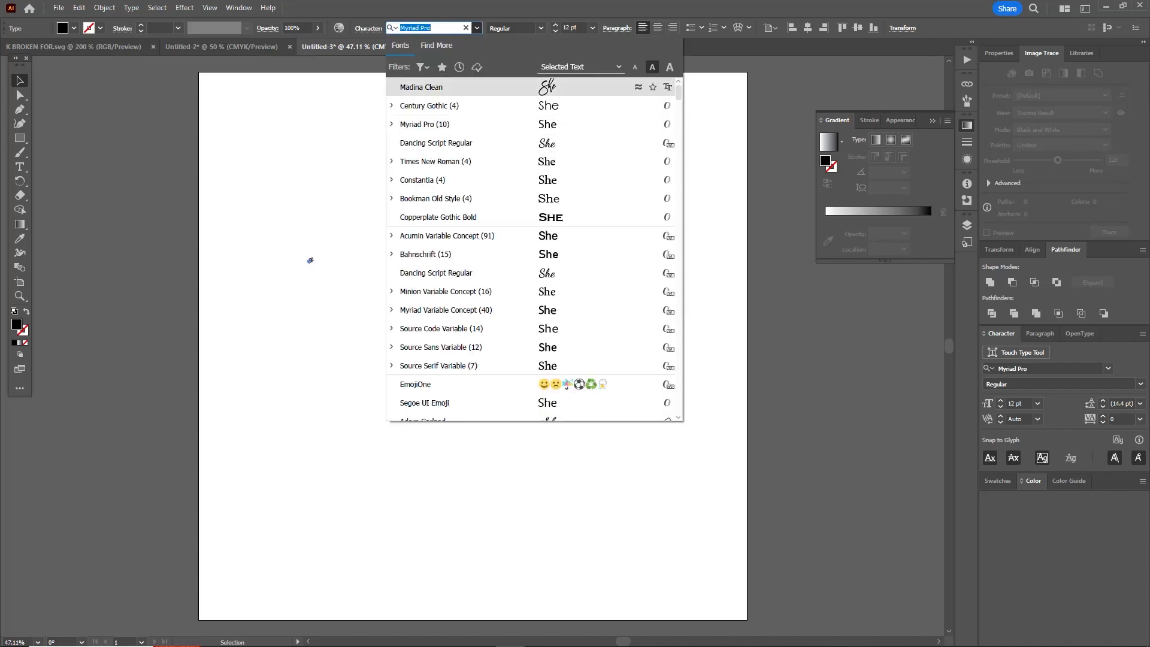
left_click(473, 87)
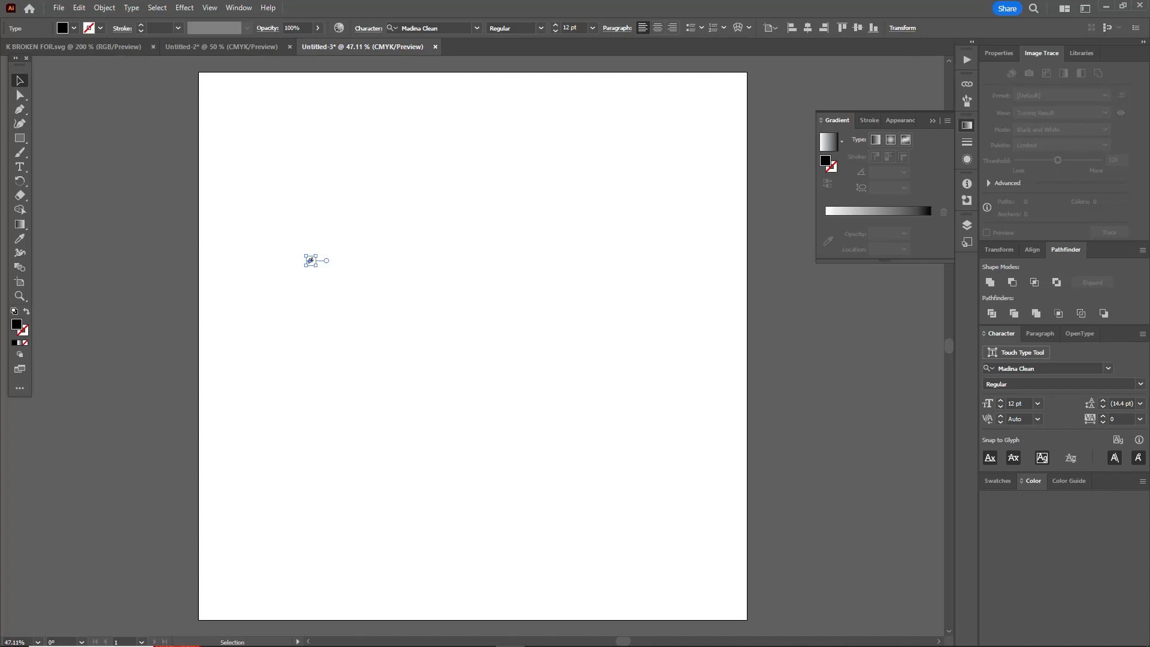
left_click(555, 25)
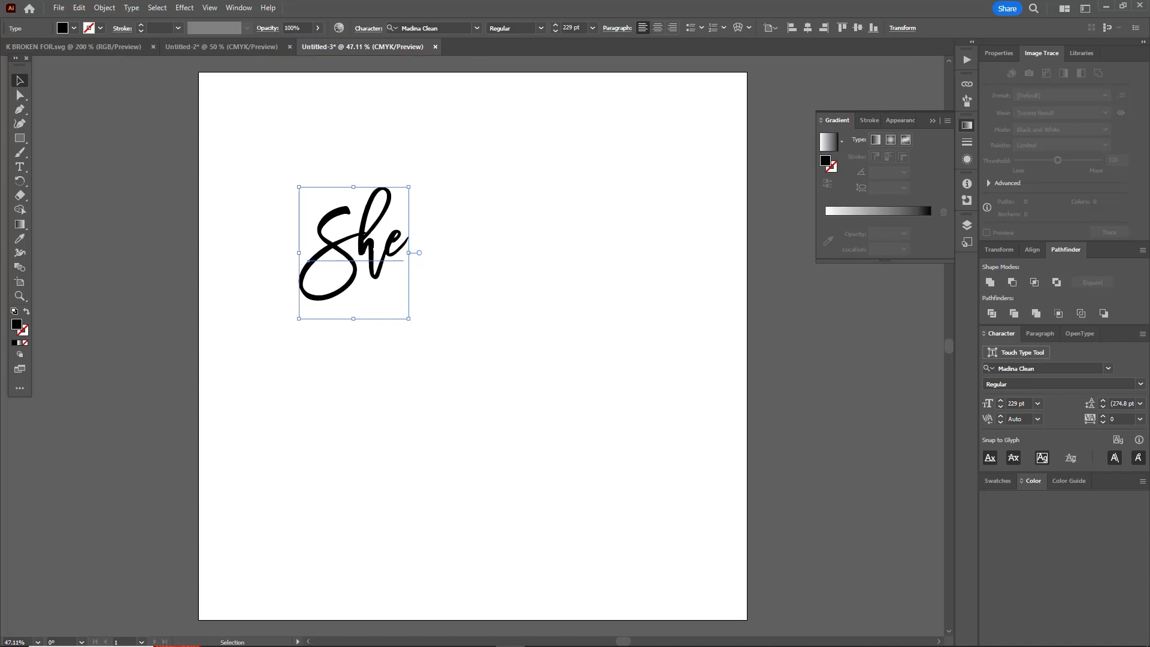
left_click(555, 25)
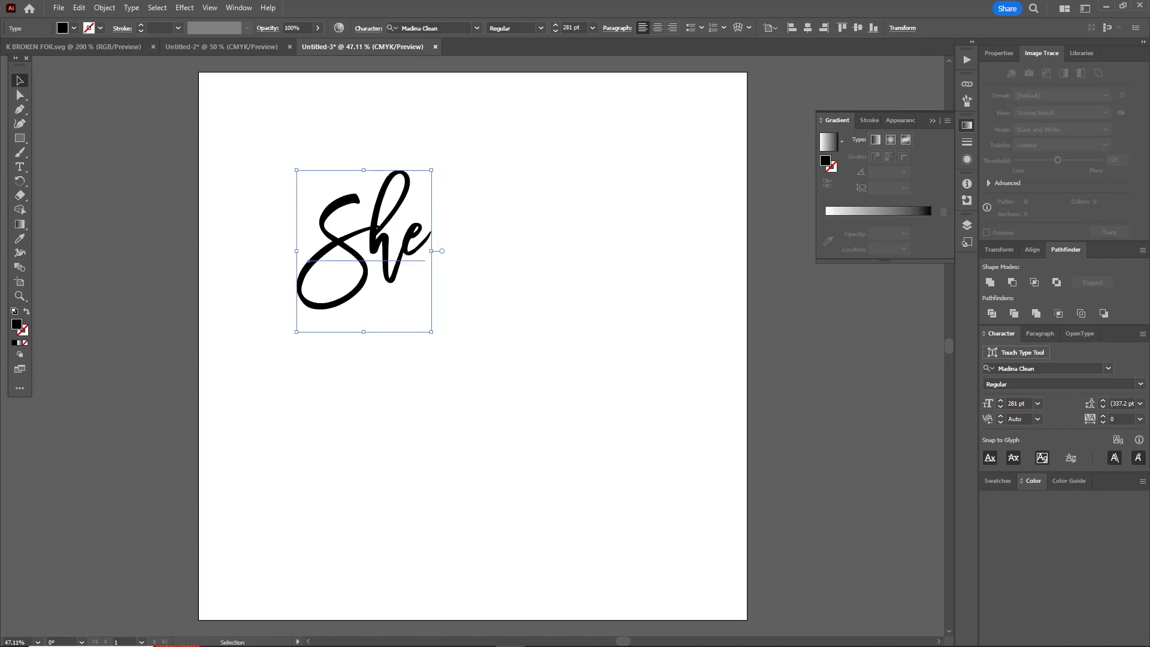
left_click_drag(407, 236, 433, 252)
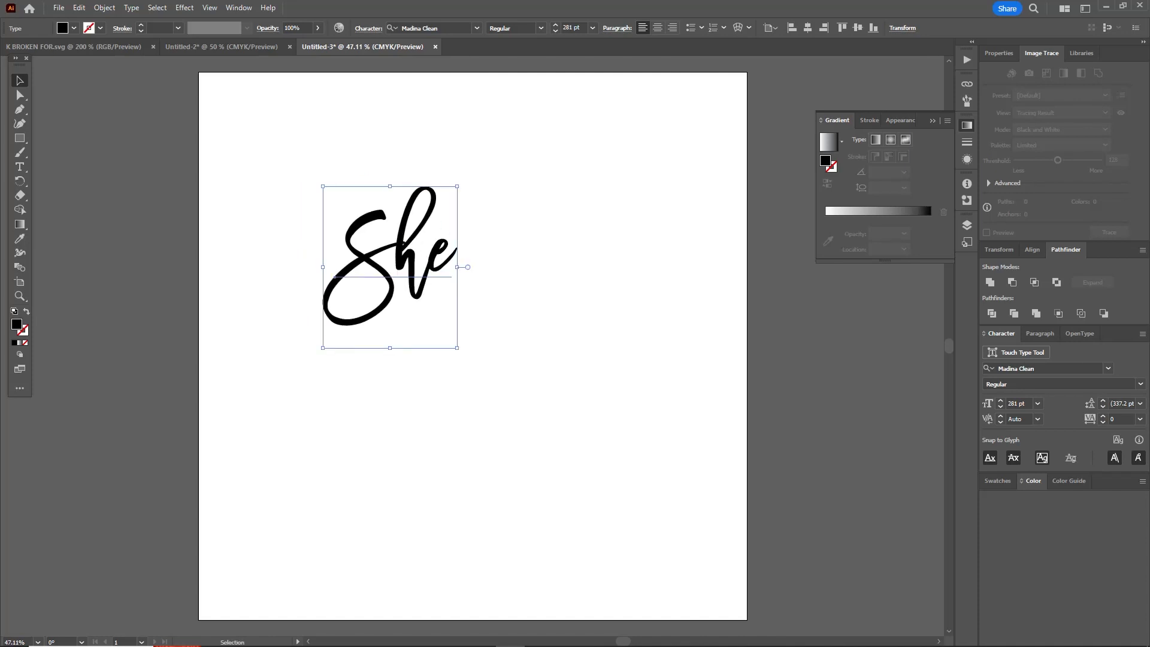
left_click(473, 177)
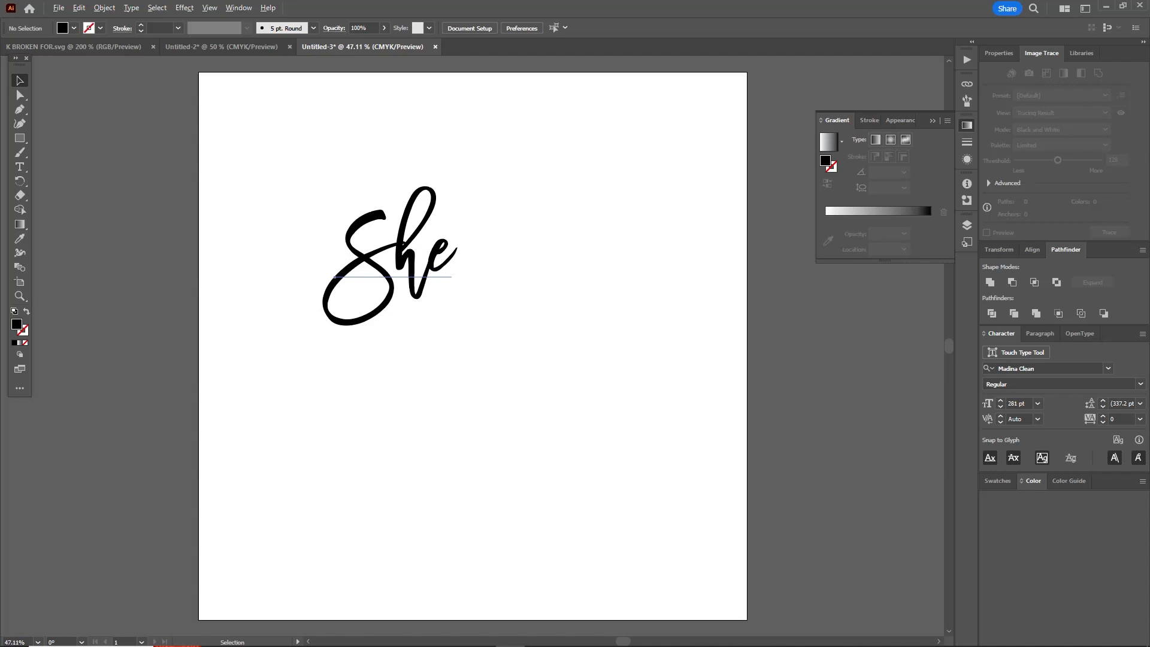
Duplicate the "She" text below and to the right of the original, and change the copy to "Shed".
left_click_drag(434, 251, 476, 347)
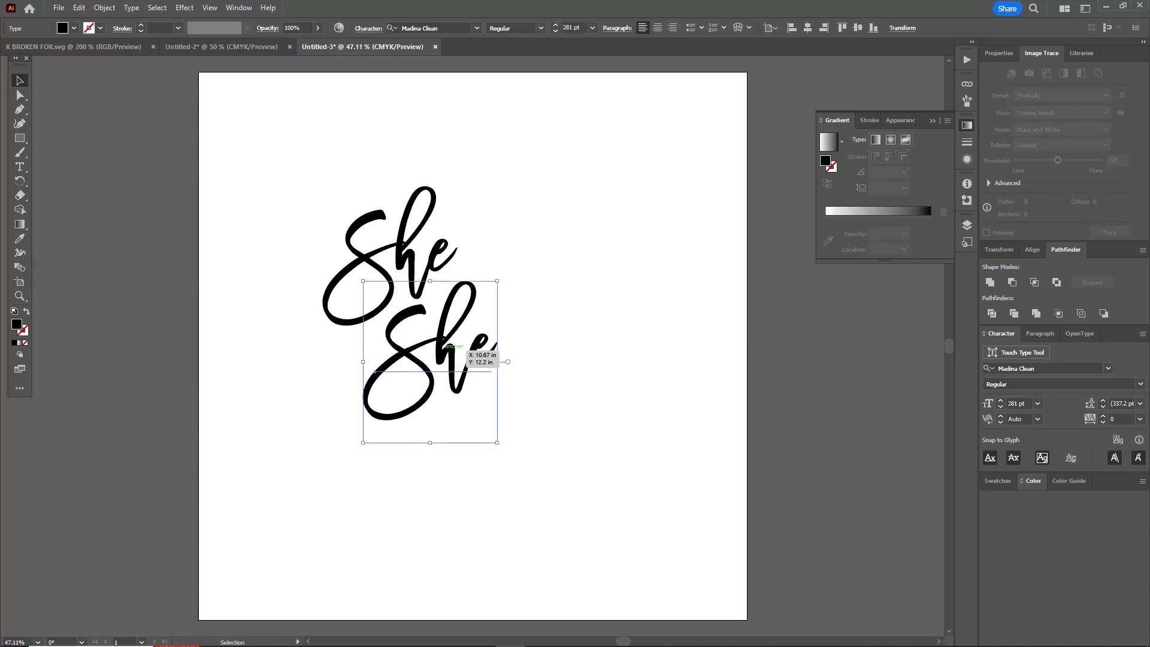
key("t")
left_click(464, 350)
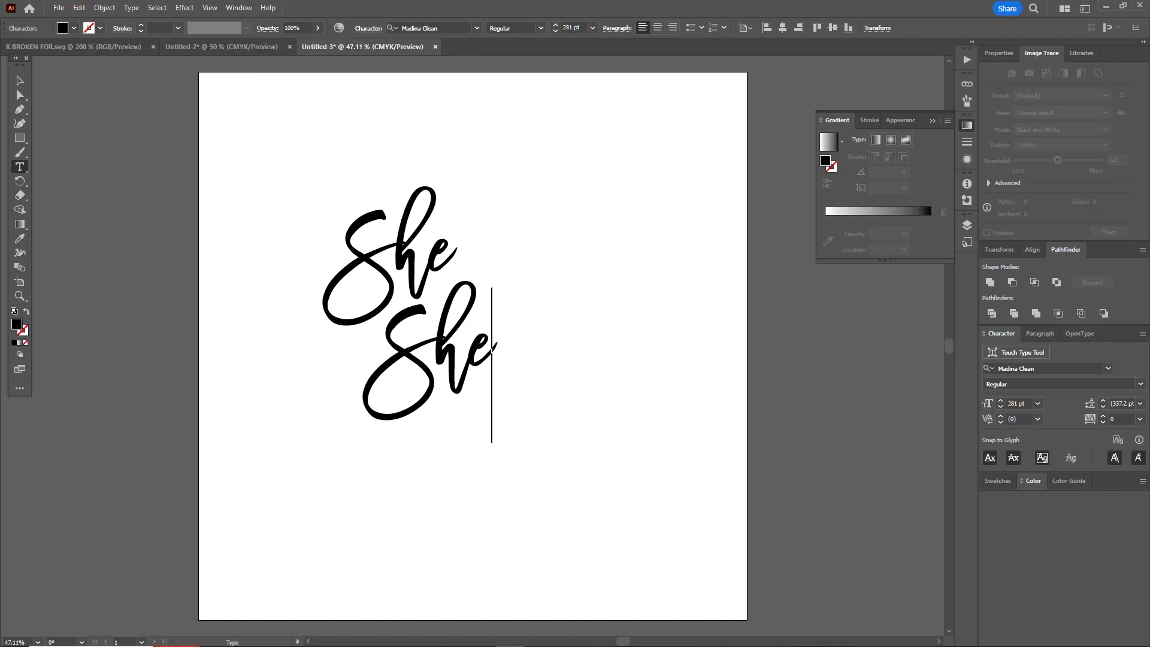
type("d")
key("Escape")
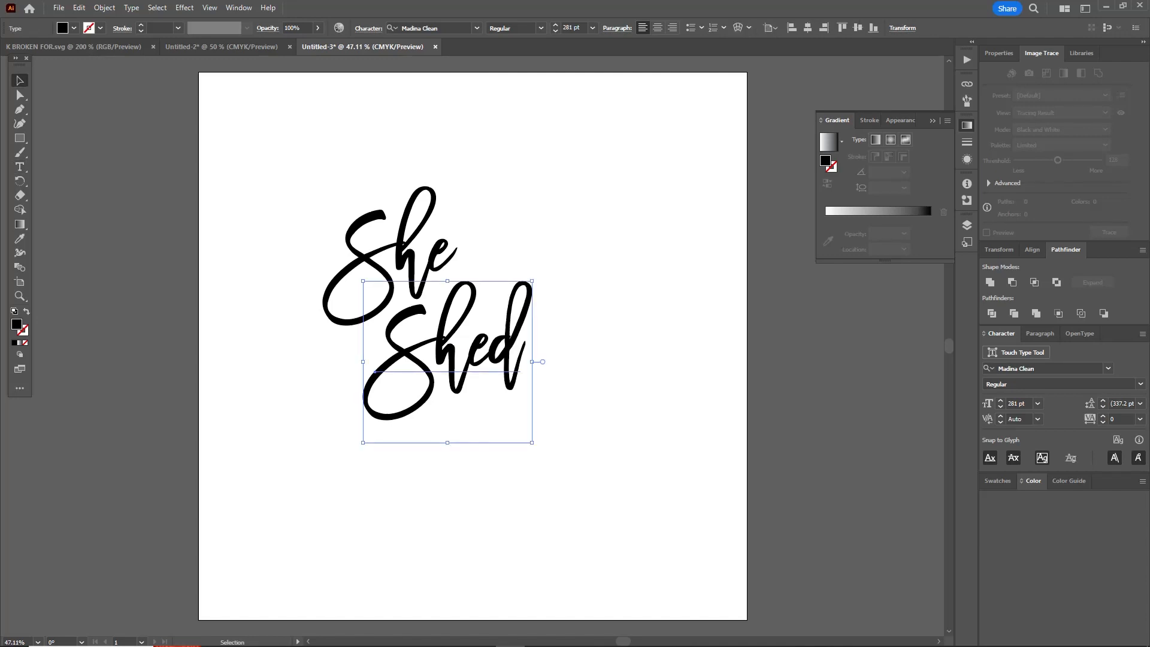
Enlarge "Shed" to about 455 pt and position the words so the S of "Shed" overlaps the end of "She".
left_click_drag(532, 281, 685, 171)
left_click_drag(565, 299, 586, 327)
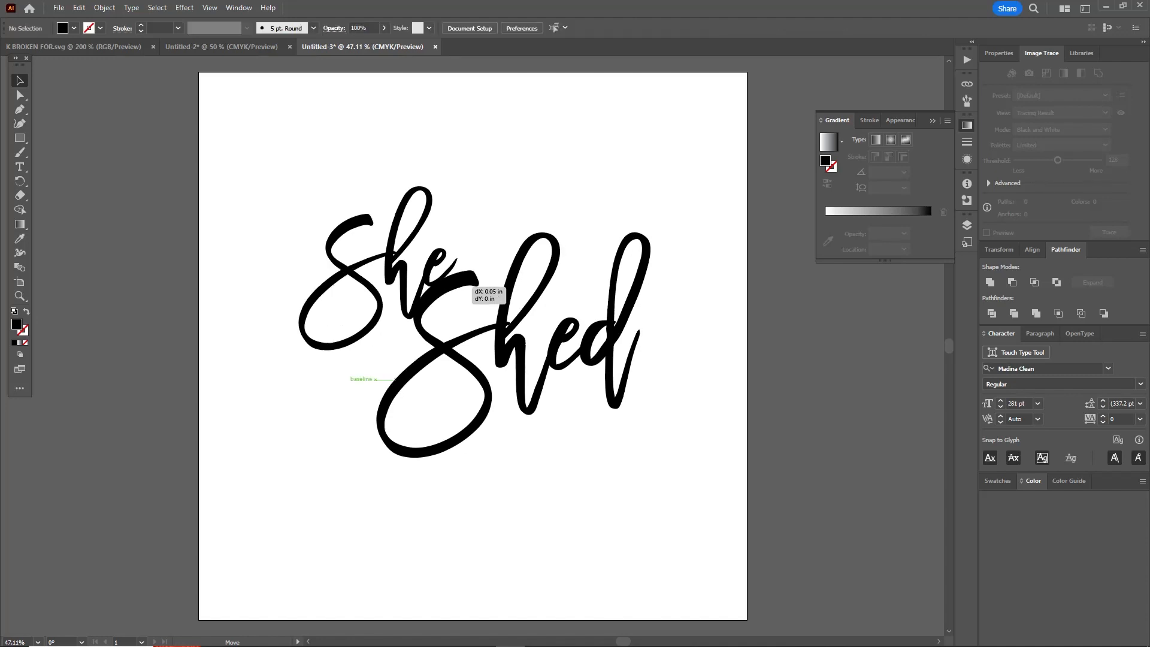
left_click_drag(469, 284, 453, 311)
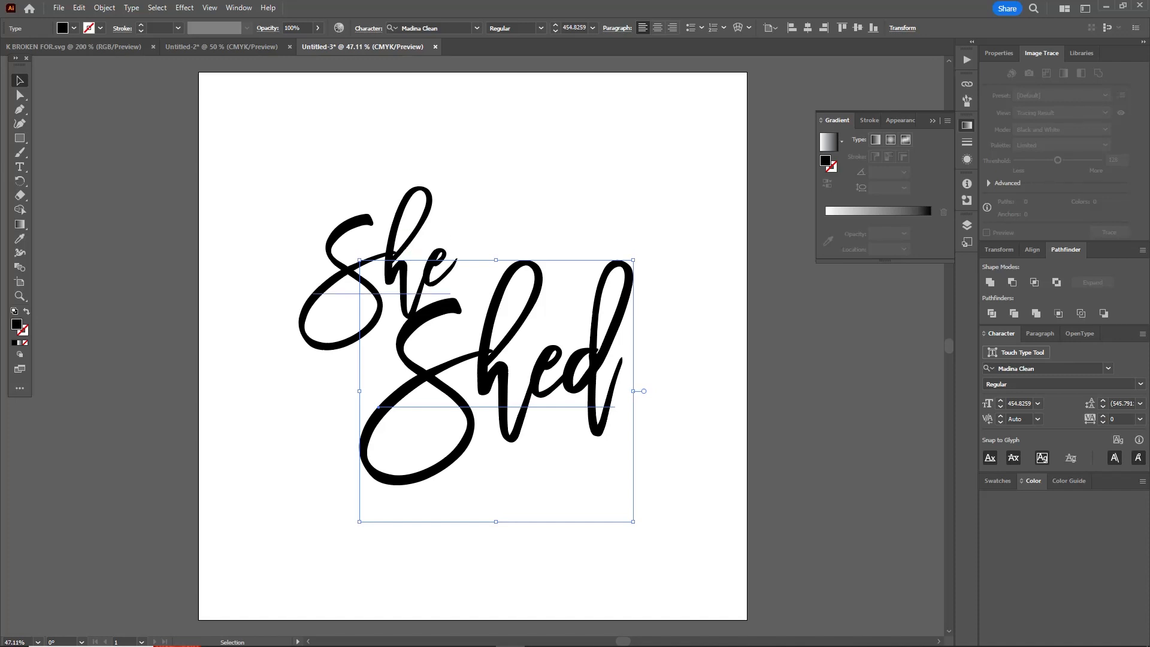
left_click_drag(441, 316, 459, 290)
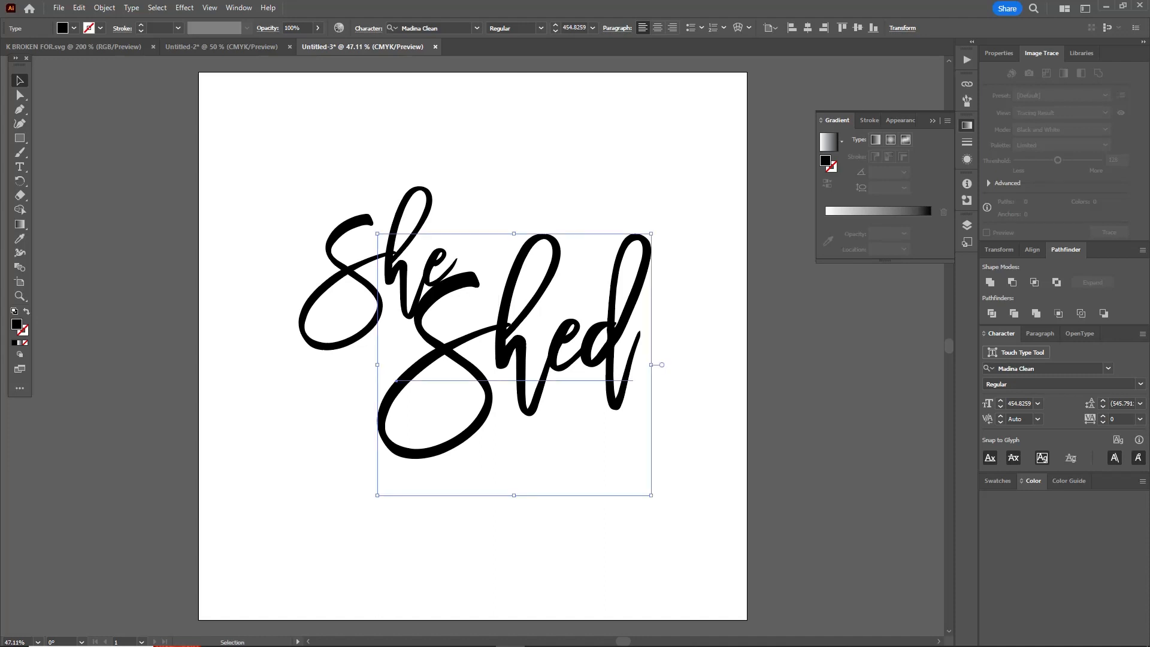
key("Up")
key("Up")
key("ctrl+shift+a")
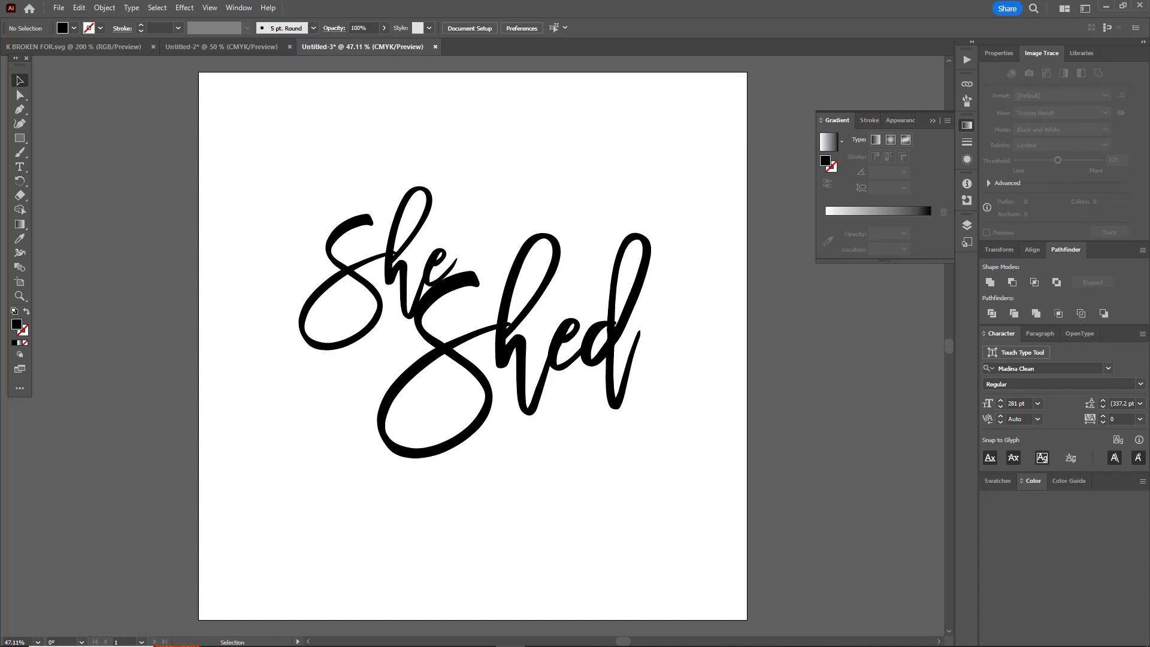
Paste the copied three-flower image and place it at the lower left of the lettering, straddling the artboard's left edge.
key("ctrl+v")
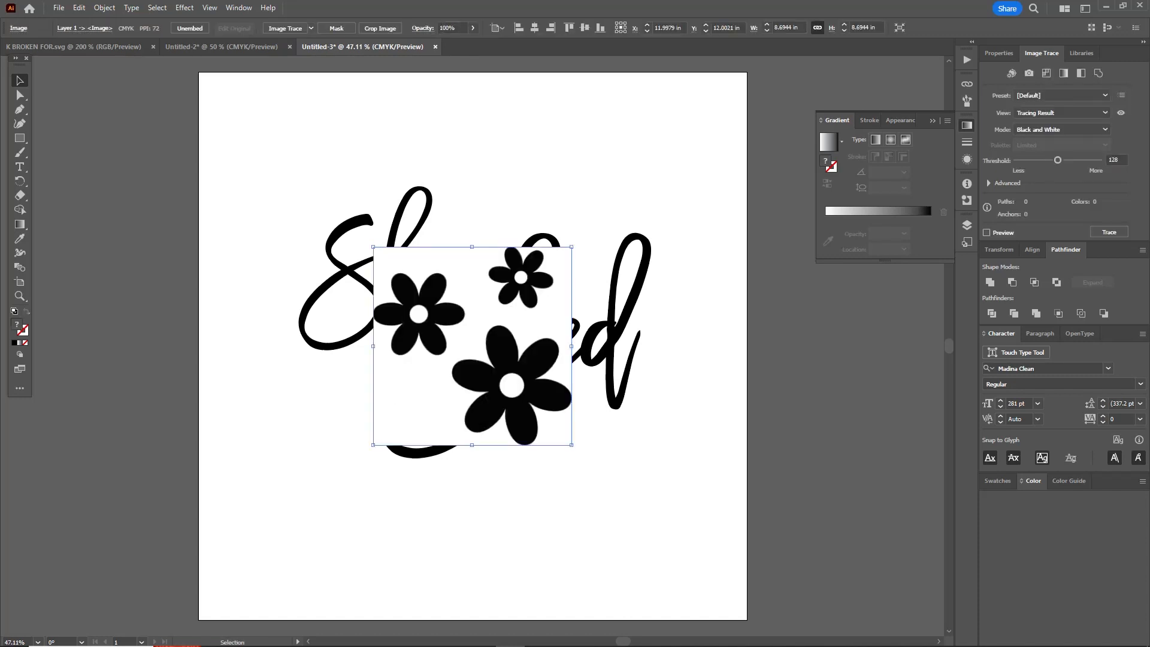
left_click_drag(472, 346, 185, 325)
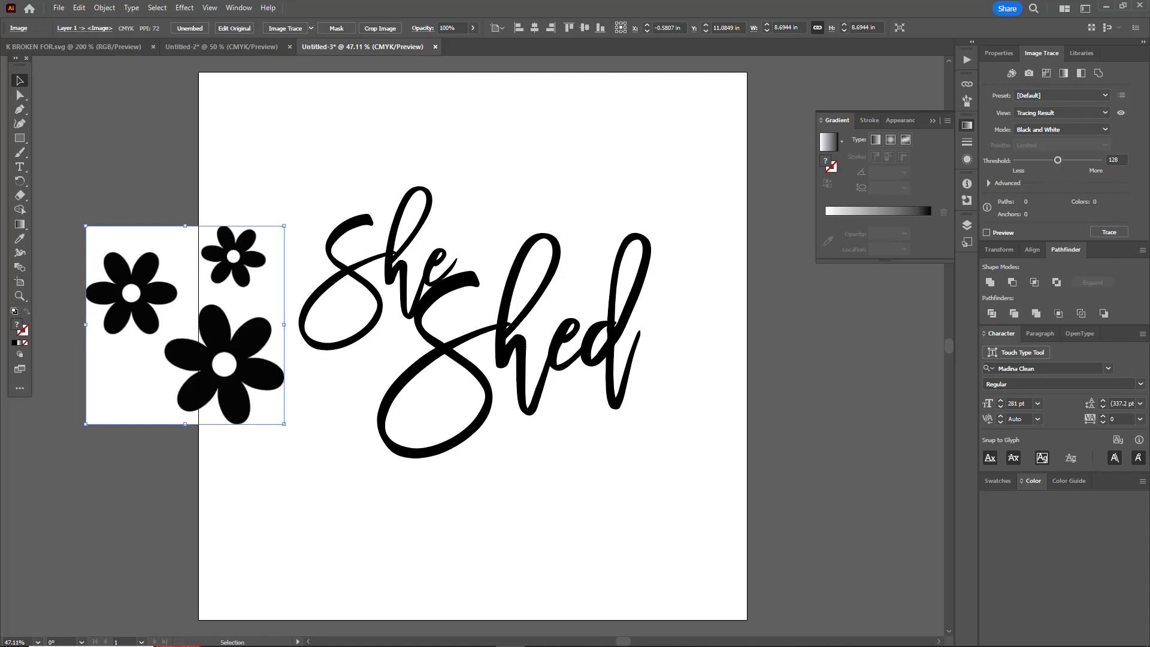
left_click_drag(211, 307, 223, 457)
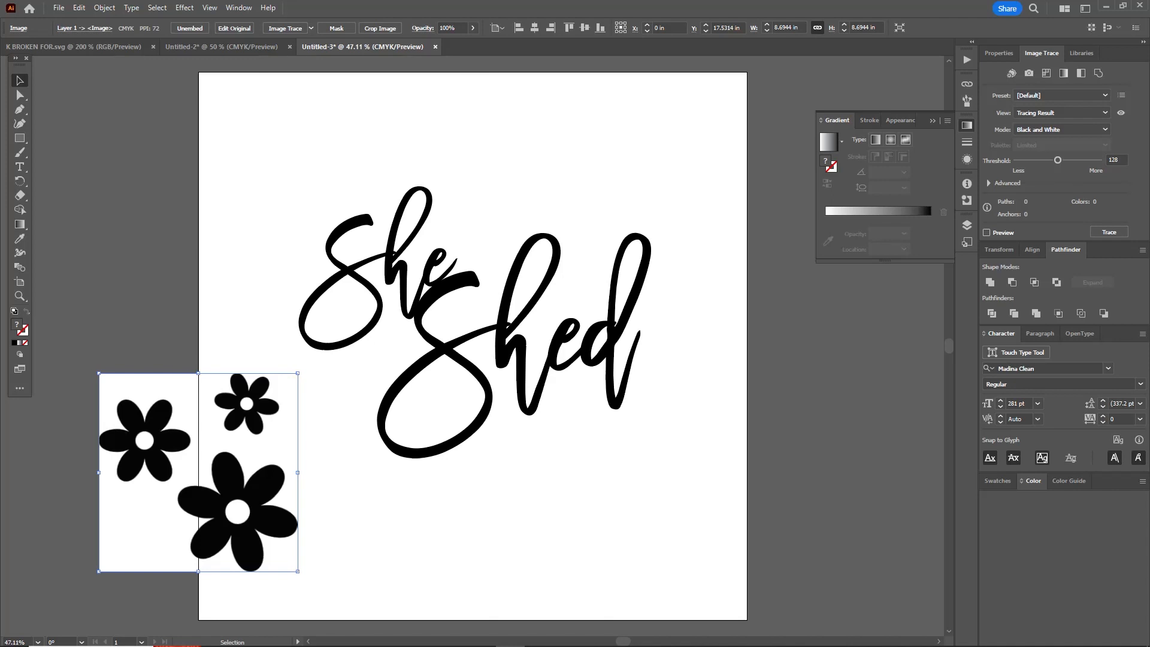
Image-trace the flower picture with the Black and White Logo preset and expand the tracing into paths.
left_click(239, 7)
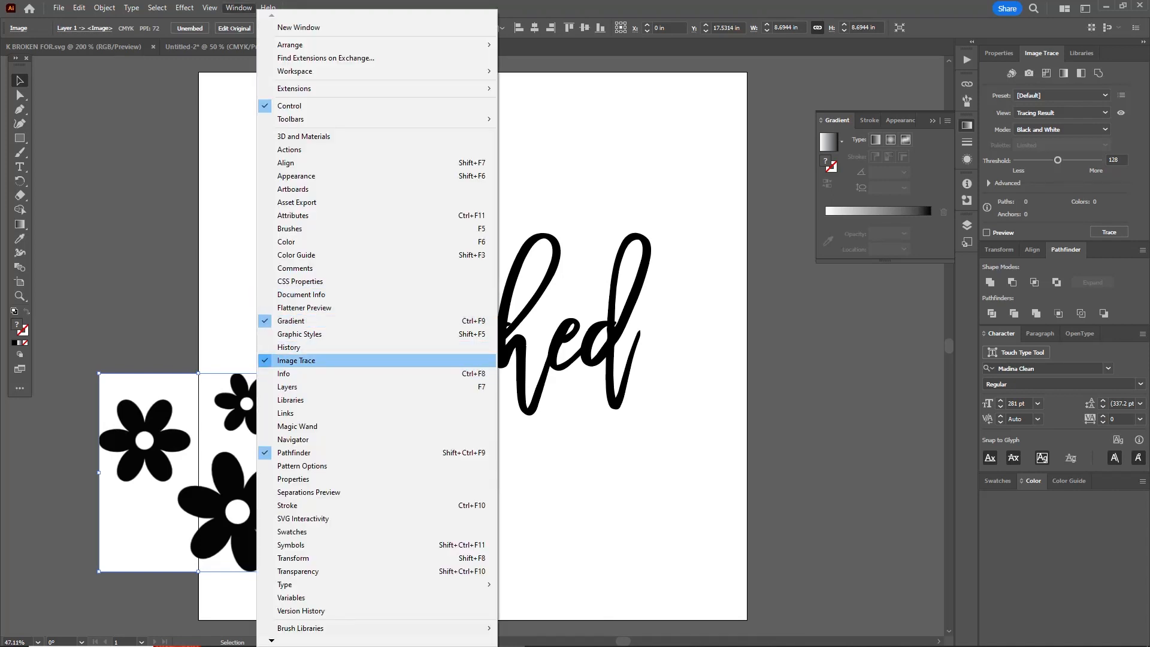
left_click(150, 312)
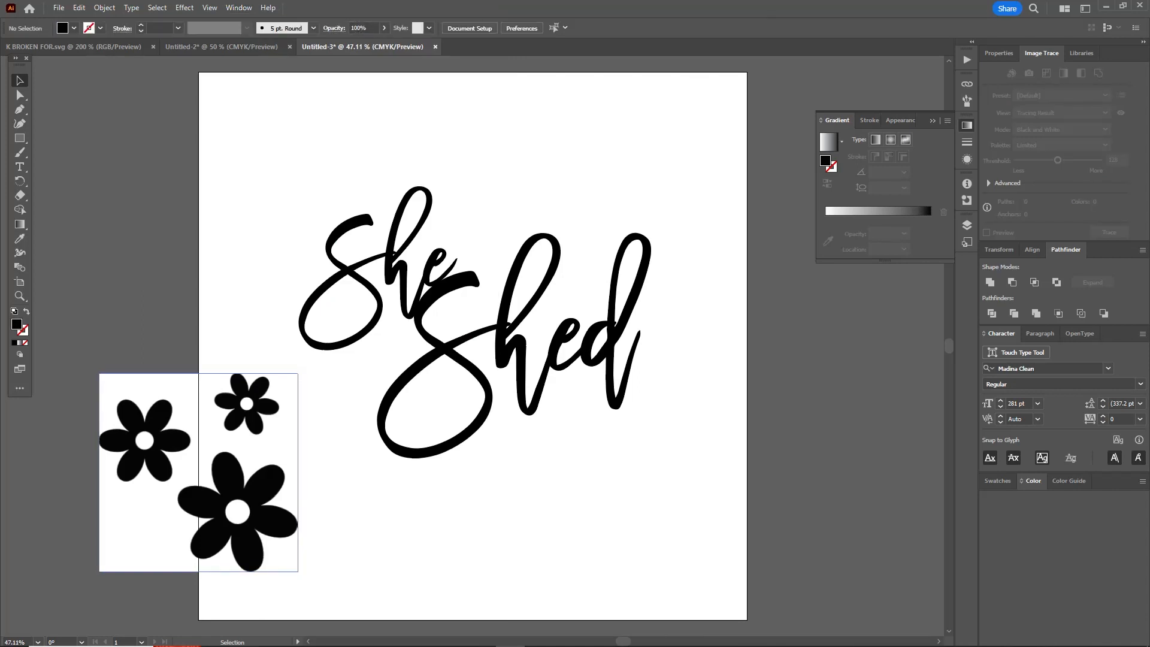
left_click(190, 457)
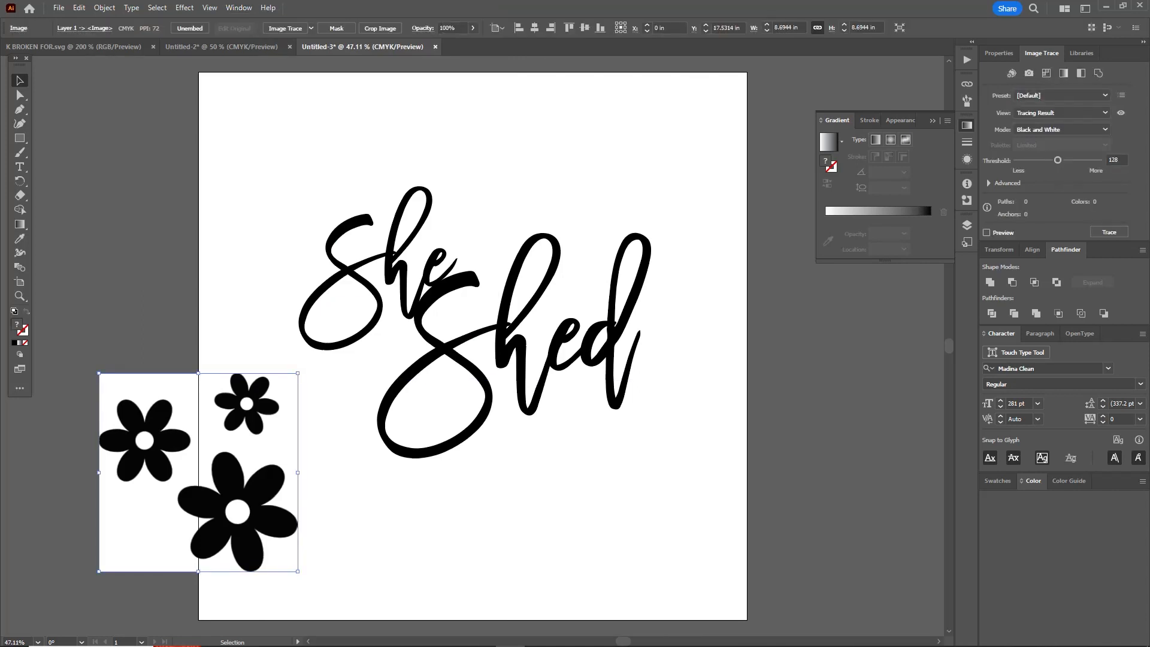
mouse_move(1042, 53)
left_mouse_down()
mouse_move(691, 236)
mouse_move(607, 204)
left_mouse_up()
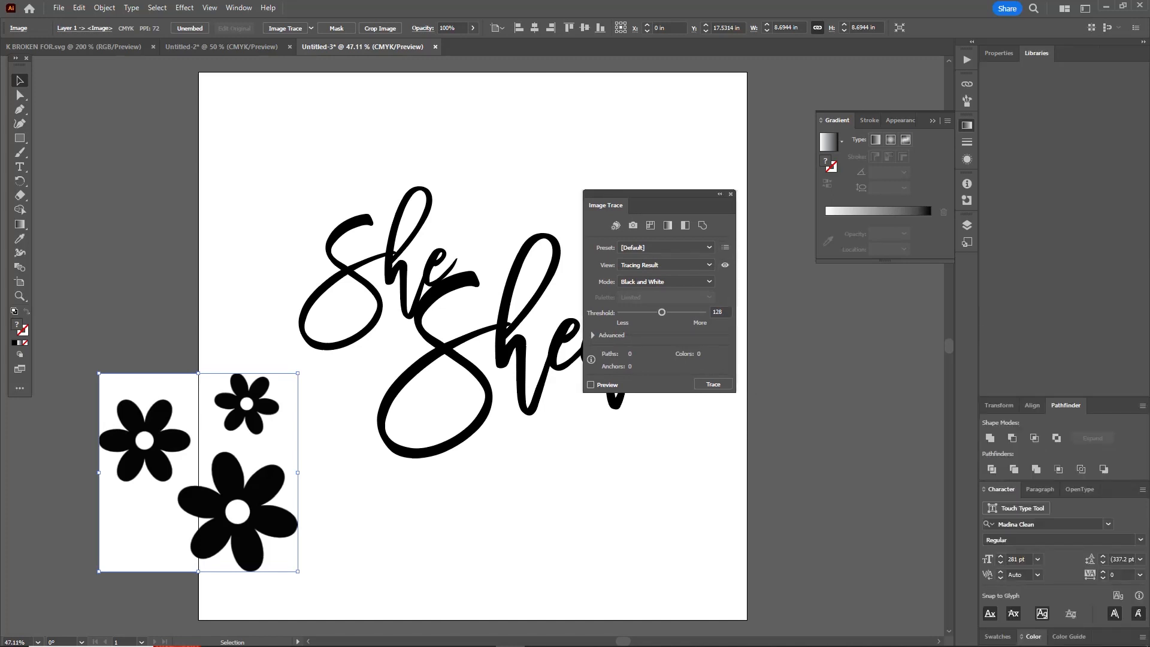
left_click(708, 248)
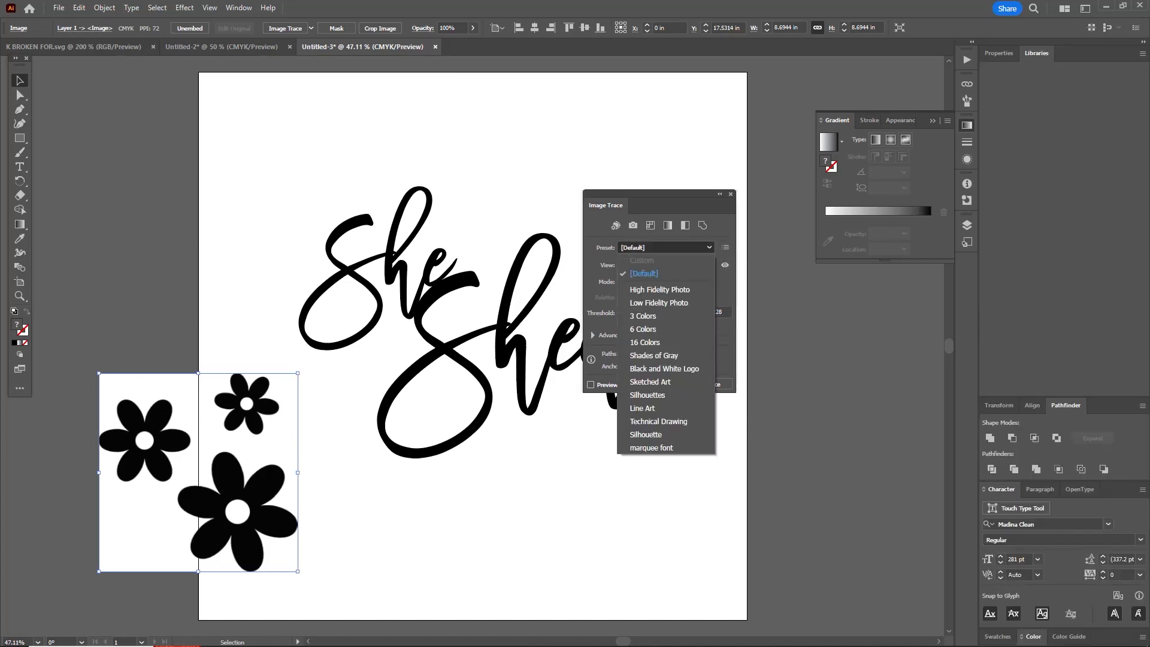
left_click(707, 248)
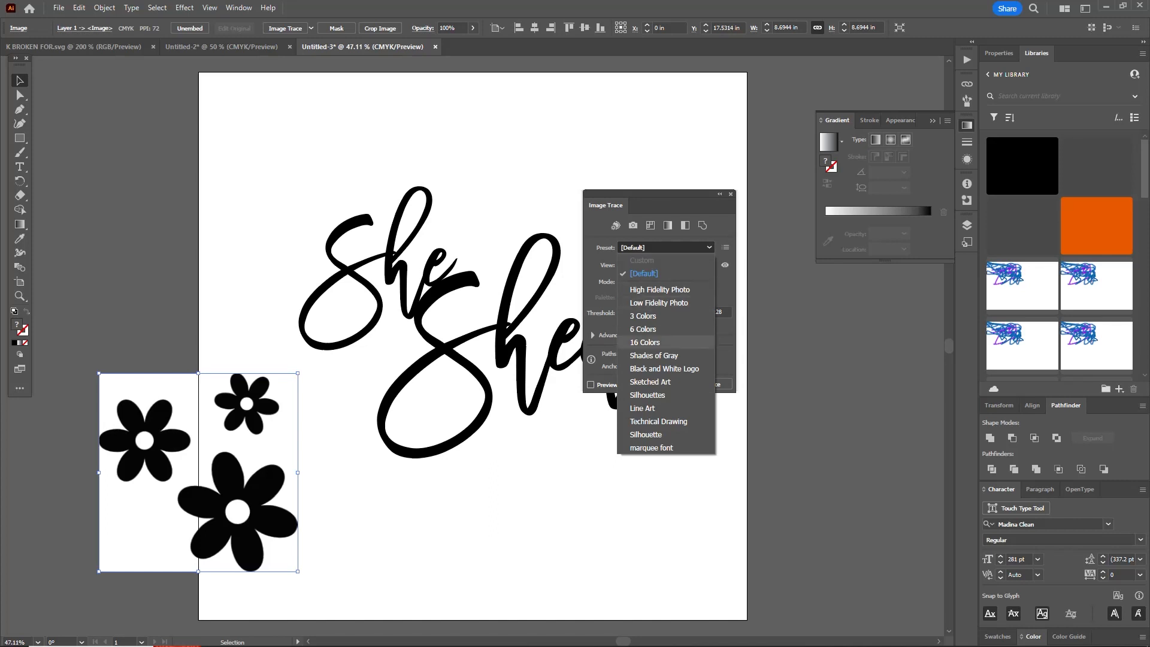
left_click(665, 369)
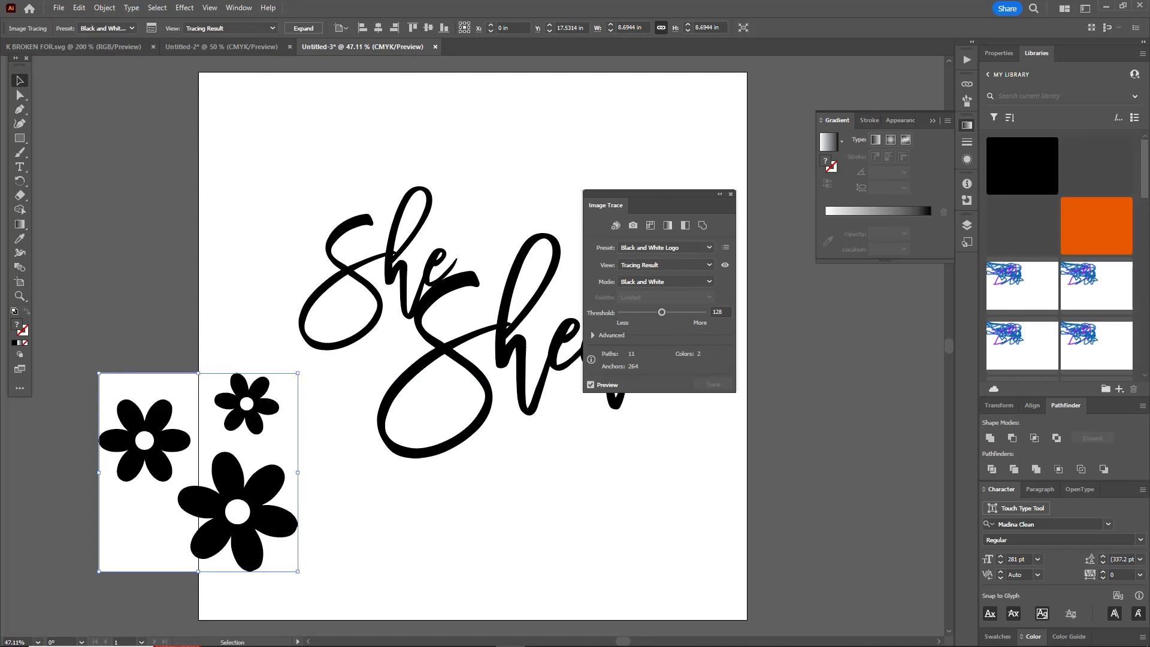
mouse_move(606, 205)
left_mouse_down()
mouse_move(1039, 99)
mouse_move(1047, 52)
left_mouse_up()
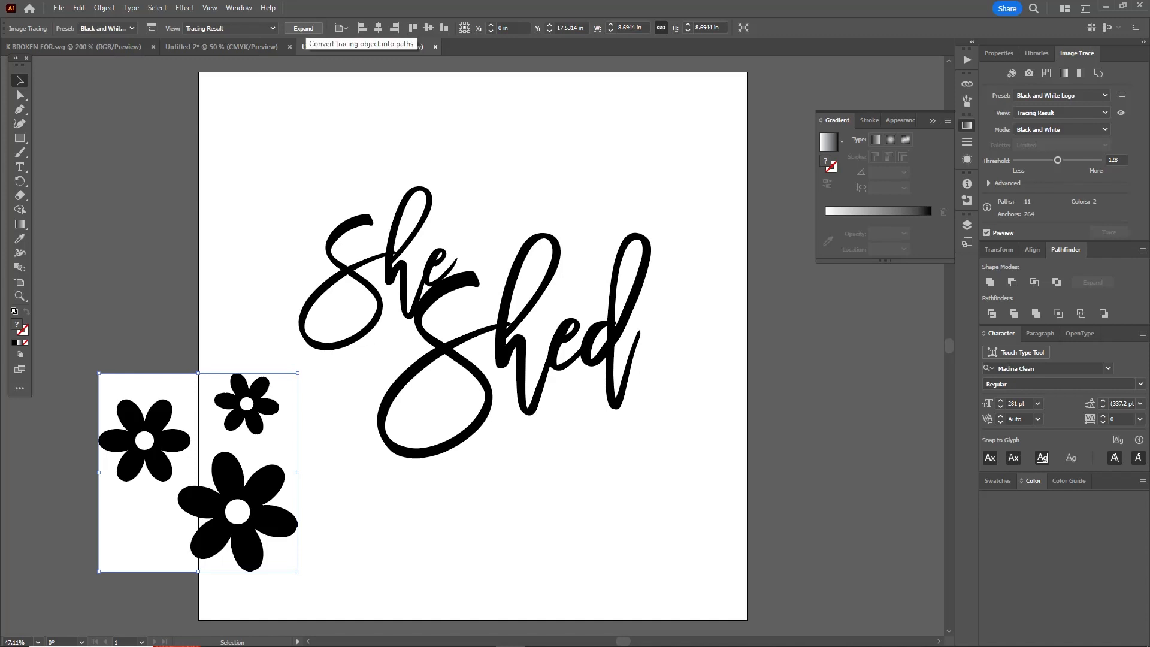
left_click(303, 28)
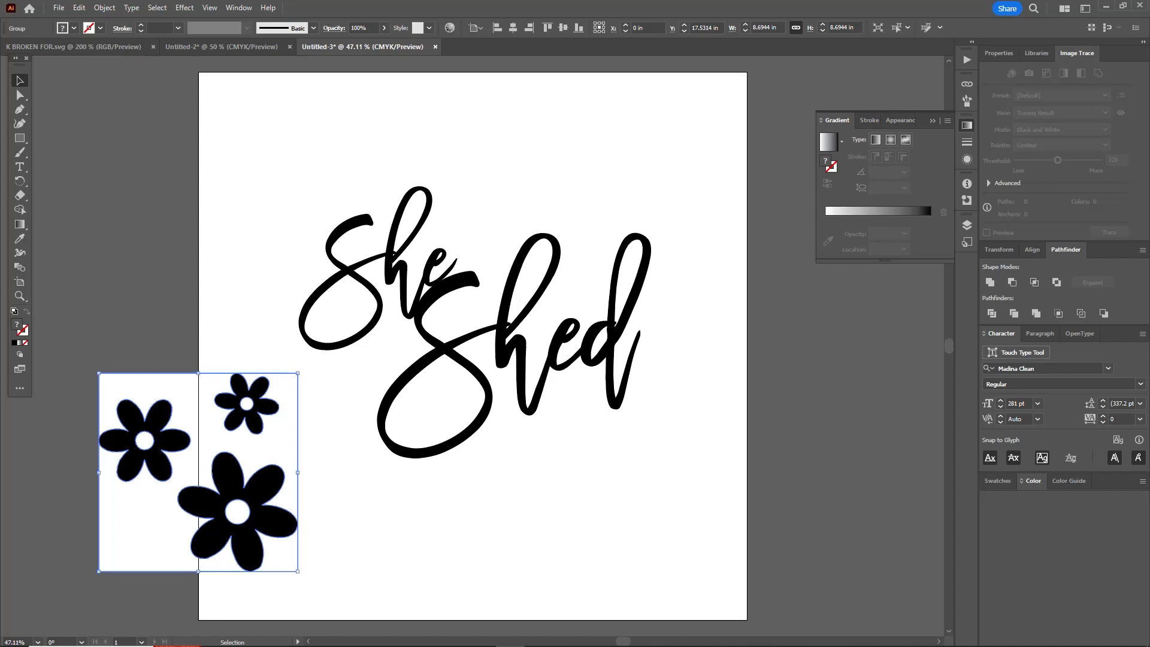
key("ctrl+shift+a")
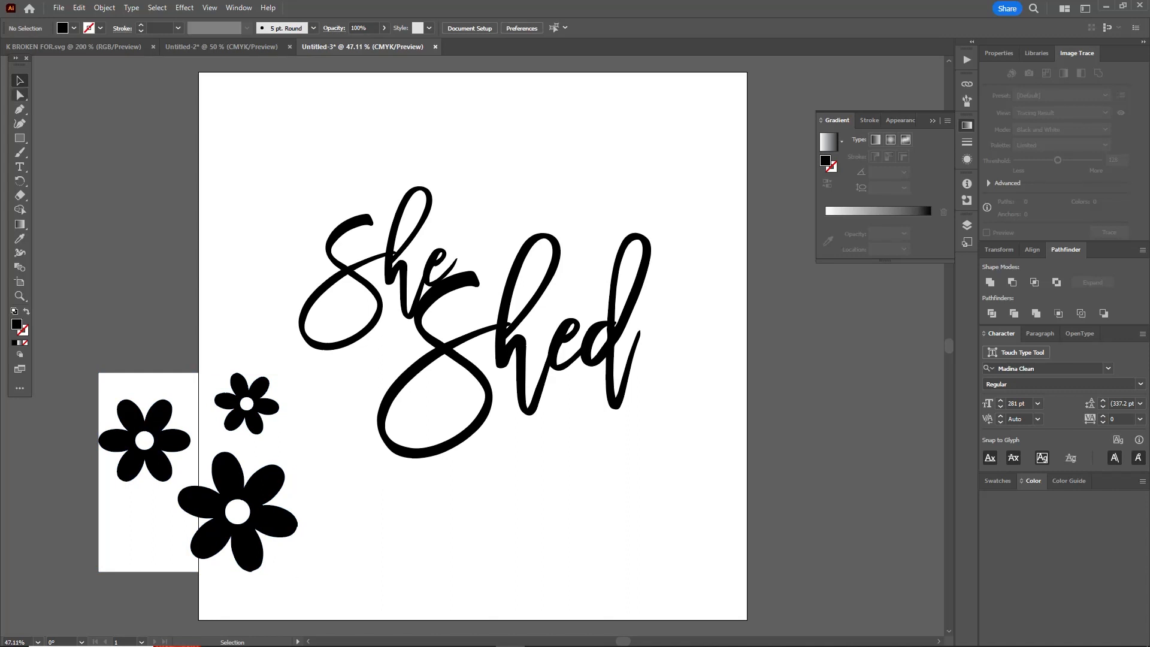
Select the white centre of the left flower with all similar objects and delete these white shapes from the traced artwork.
left_click(20, 95)
left_click(144, 441)
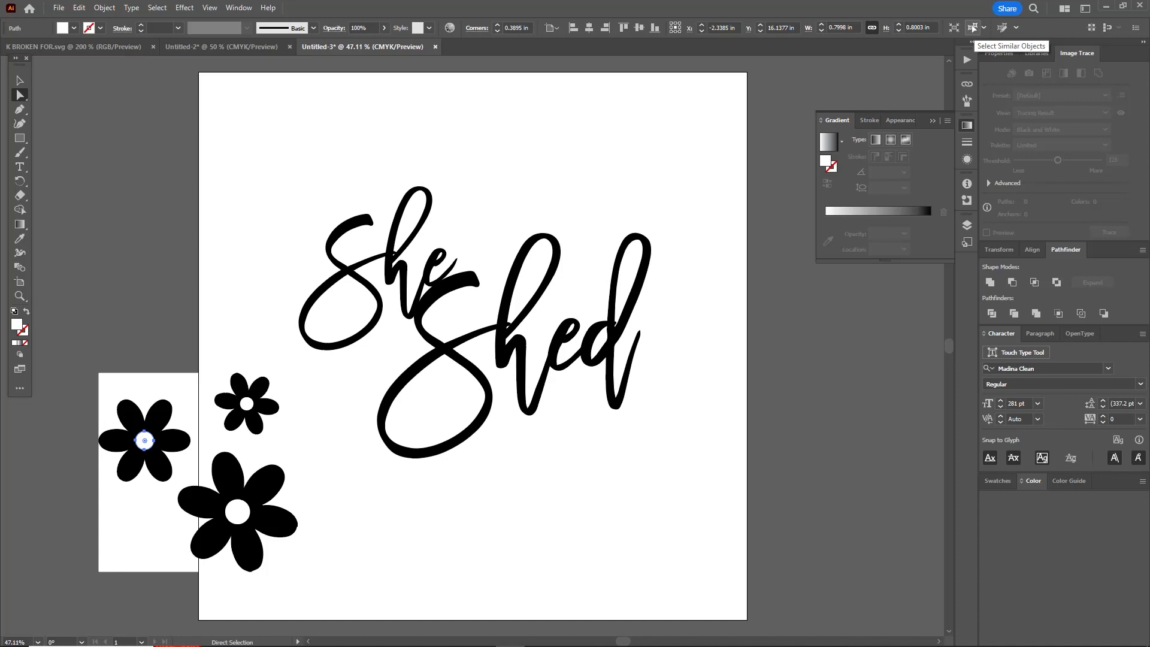
left_click(973, 28)
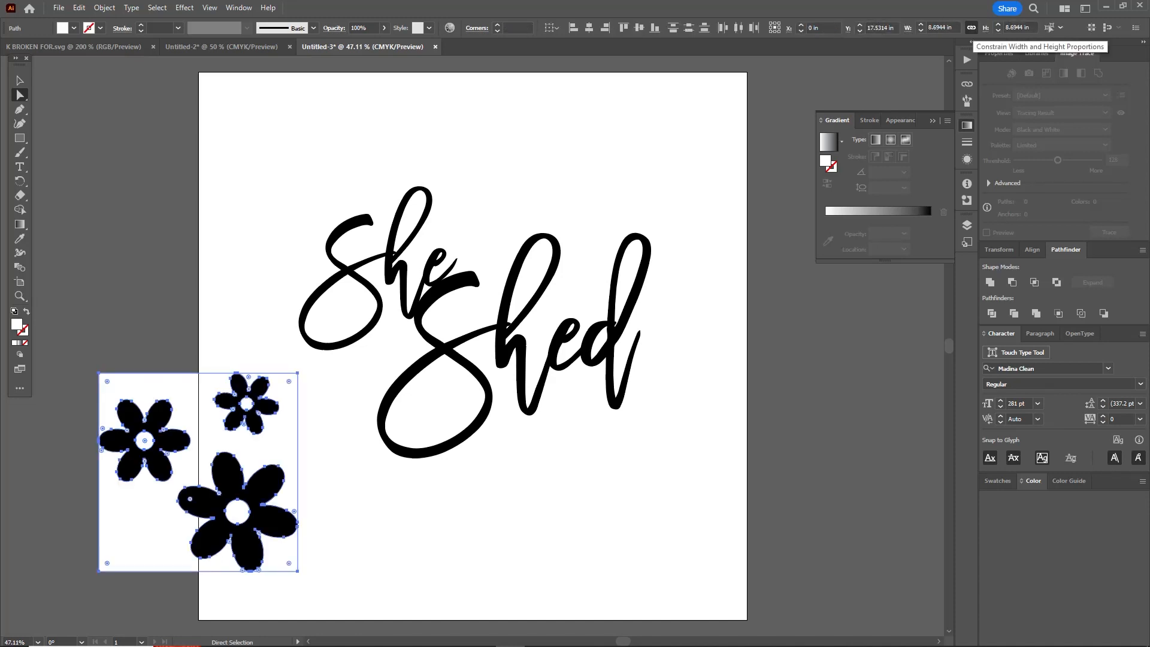
key("Delete")
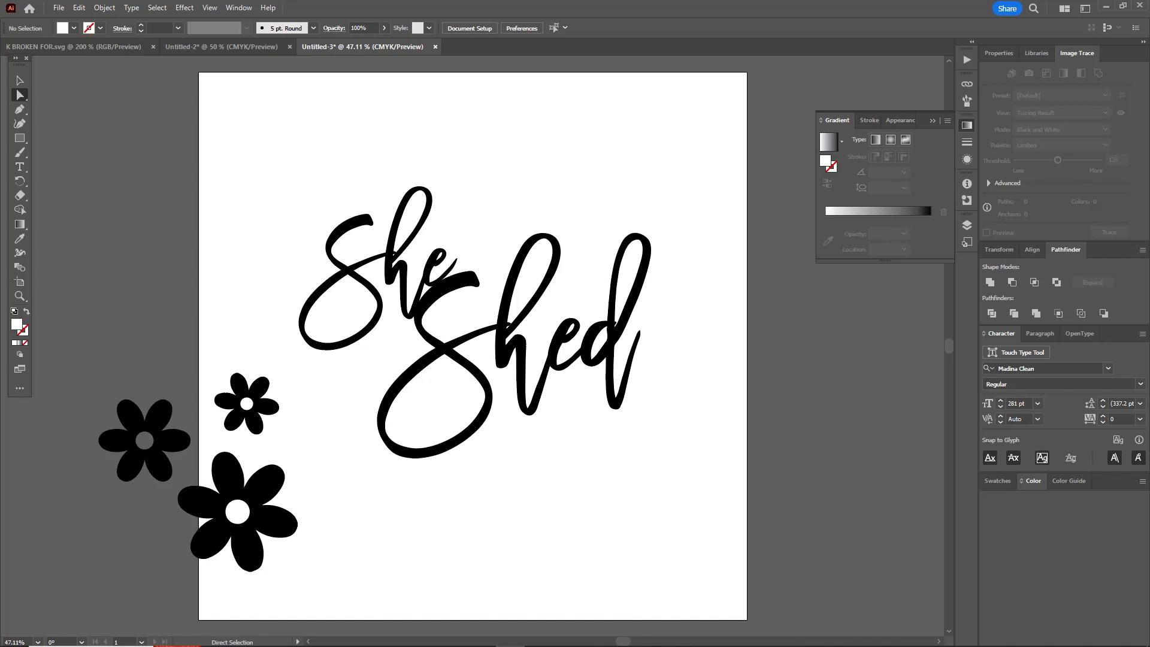
Move the flower group further left and slightly up so that most of it lies off the artboard.
key("v")
left_click_drag(282, 511, 243, 516)
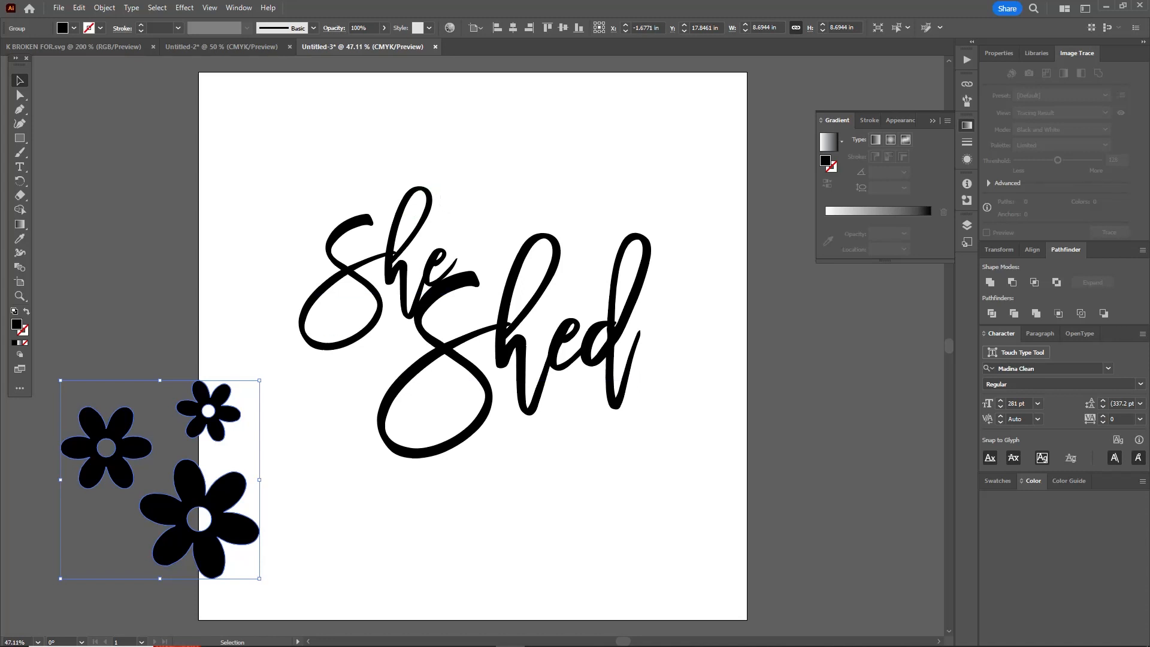
left_click_drag(207, 545, 215, 493)
left_click_drag(196, 370, 192, 392)
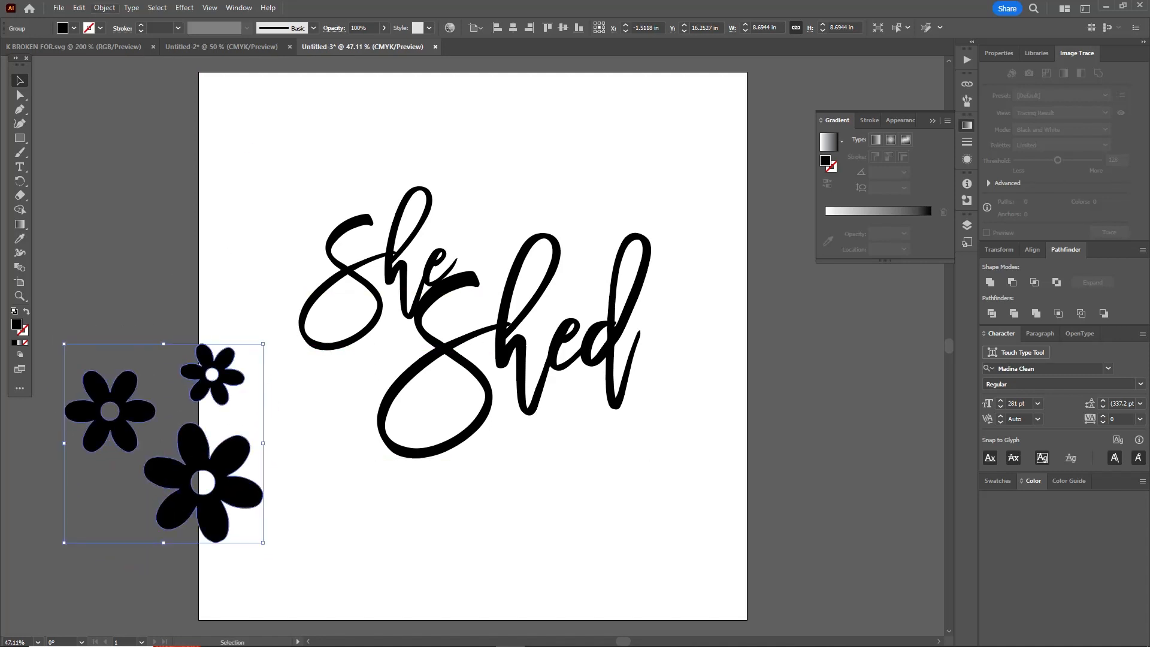
Ungroup the traced flowers and place each of the three separately in the empty area beside the artboard.
left_click(105, 8)
left_click(126, 91)
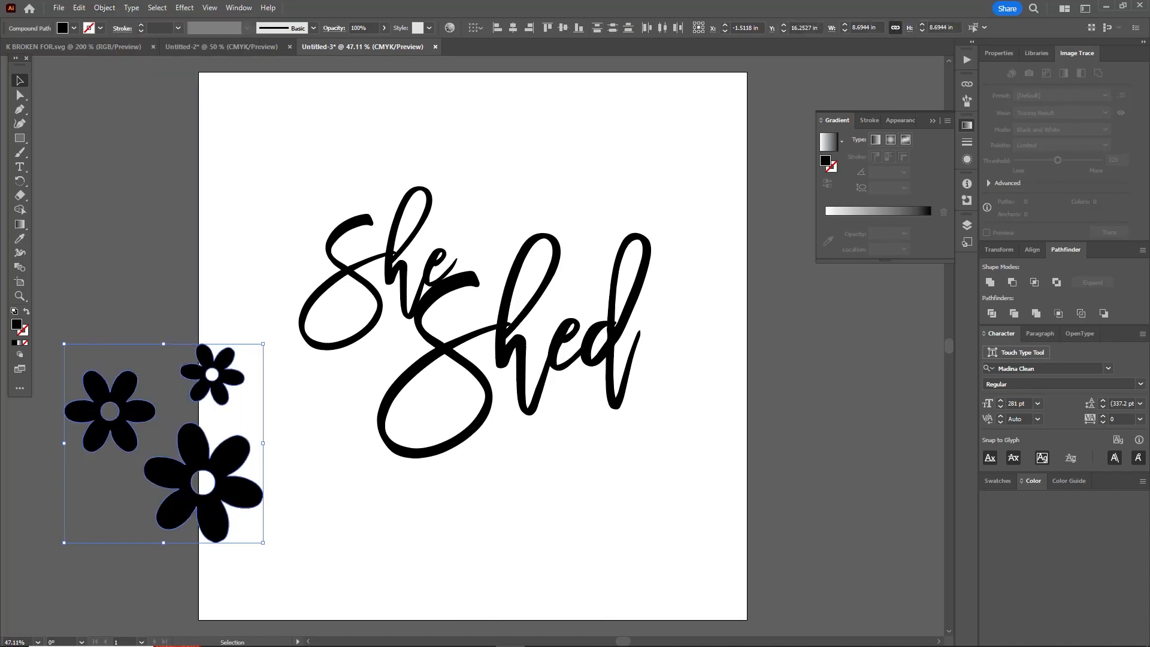
key("ctrl+shift+a")
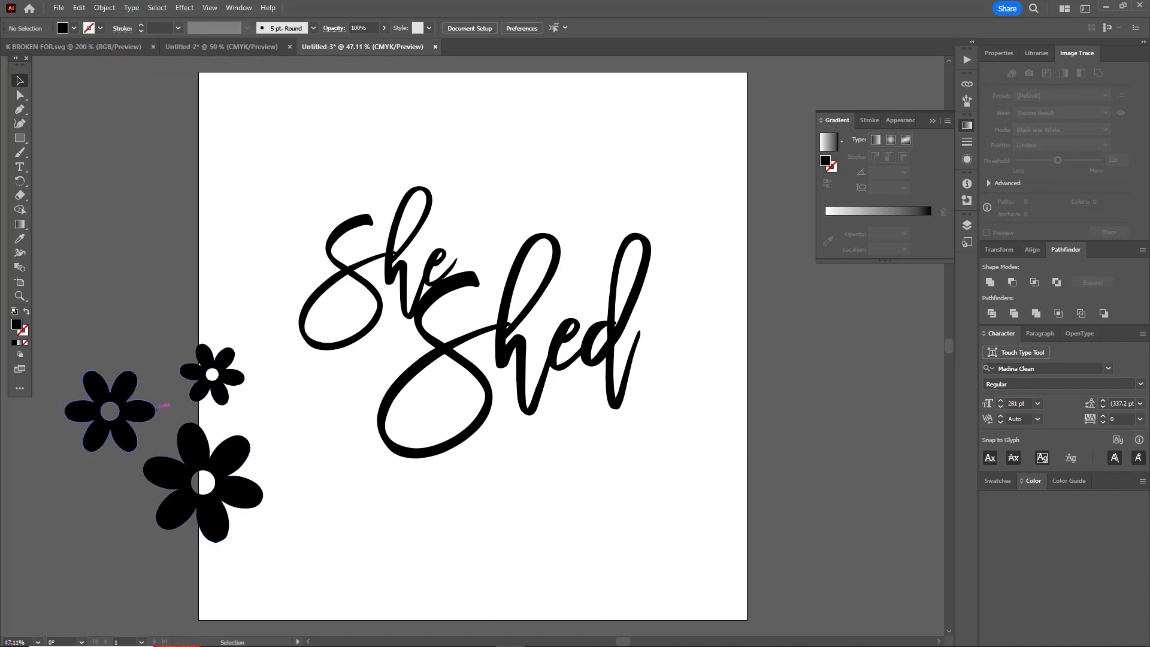
left_click_drag(209, 450, 137, 191)
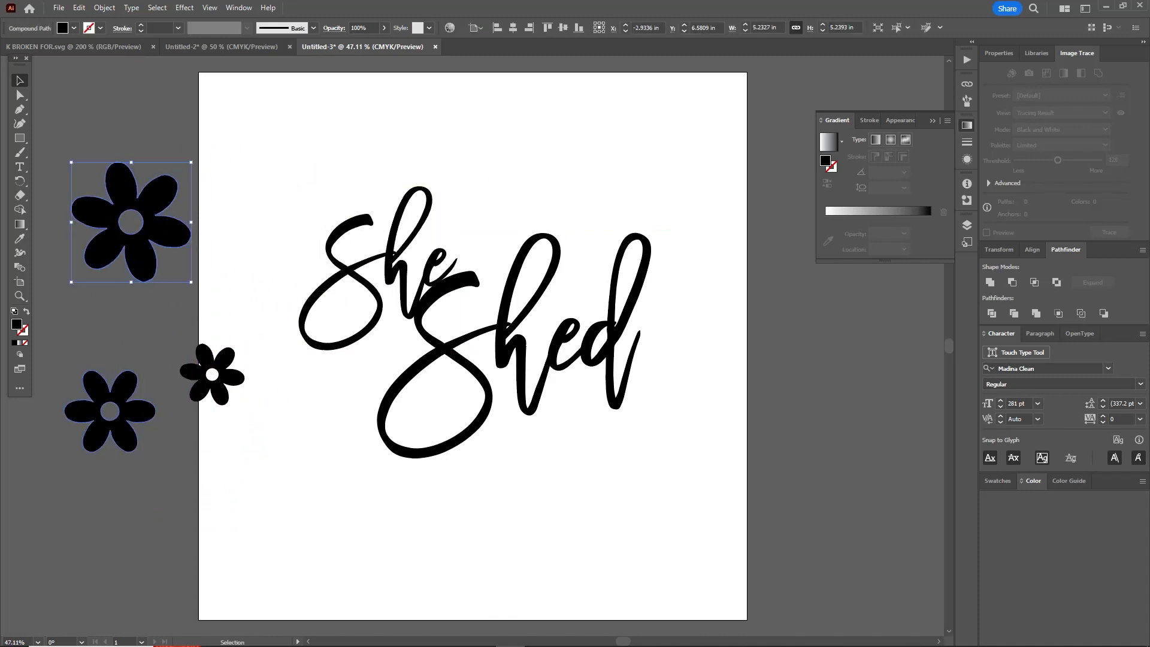
left_click_drag(146, 395, 161, 417)
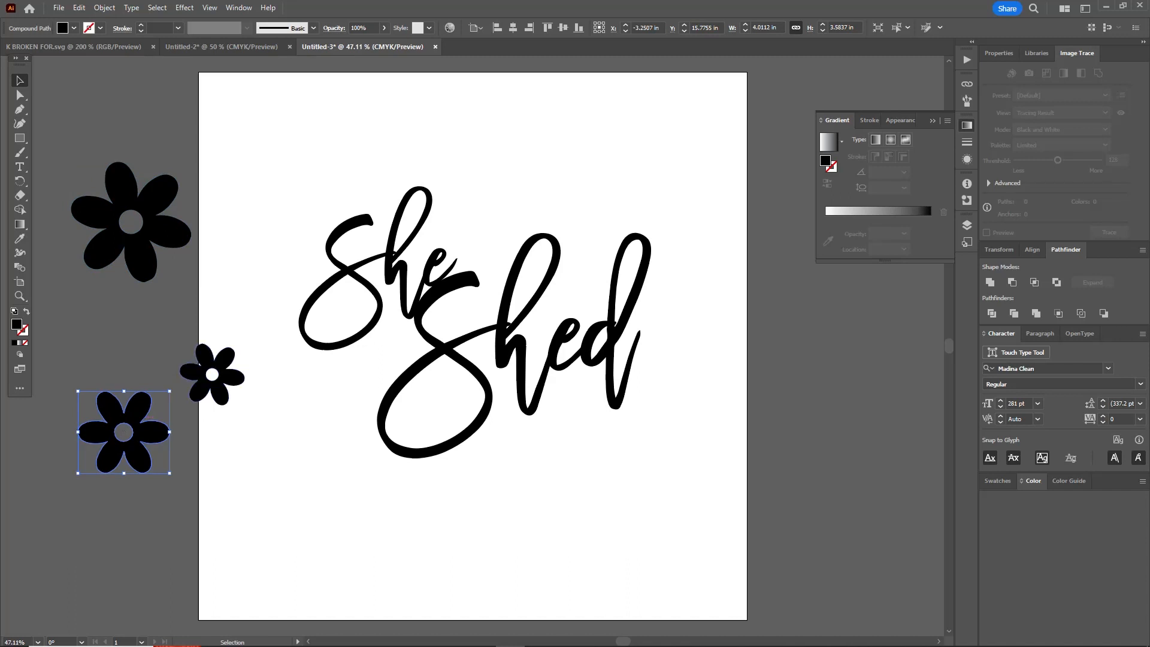
left_click_drag(180, 373, 91, 341)
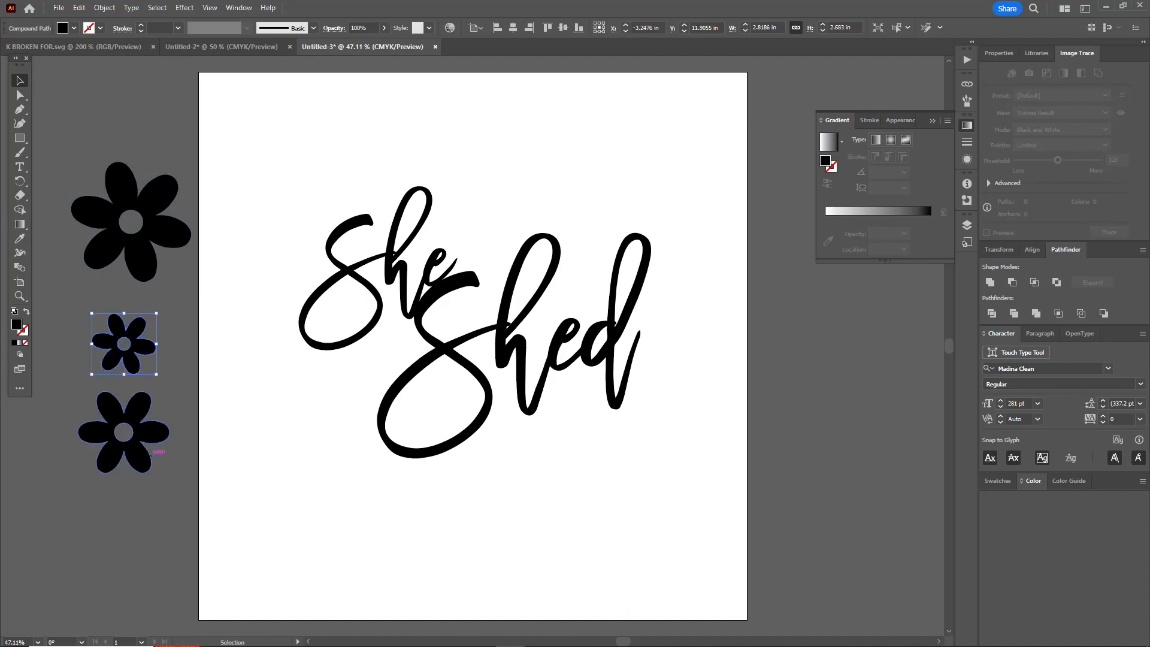
Move the medium flower beside the lower loop of the S in "She" and rotate it clockwise.
left_click_drag(123, 431, 253, 328)
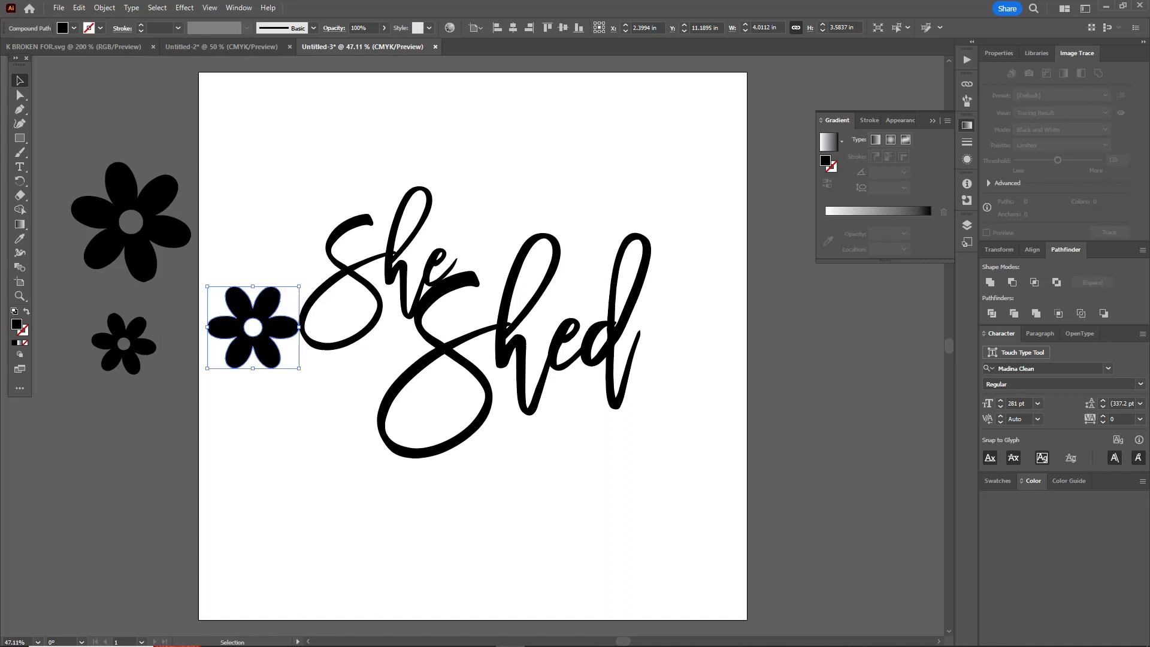
left_click_drag(302, 289, 347, 304)
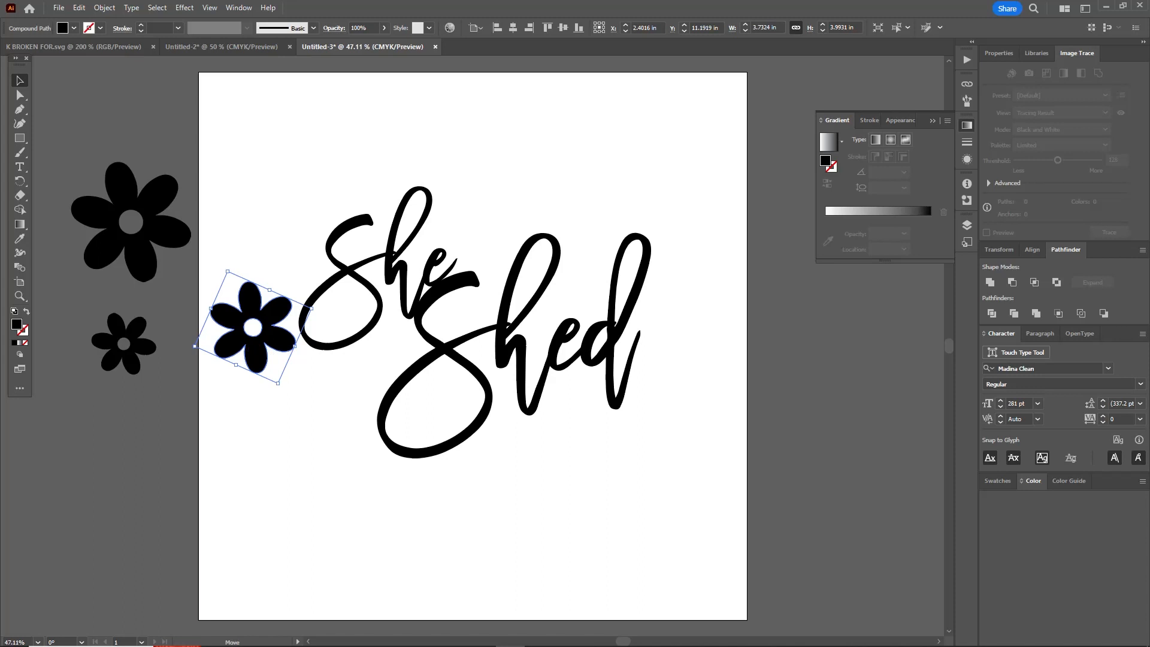
left_click_drag(254, 328, 262, 328)
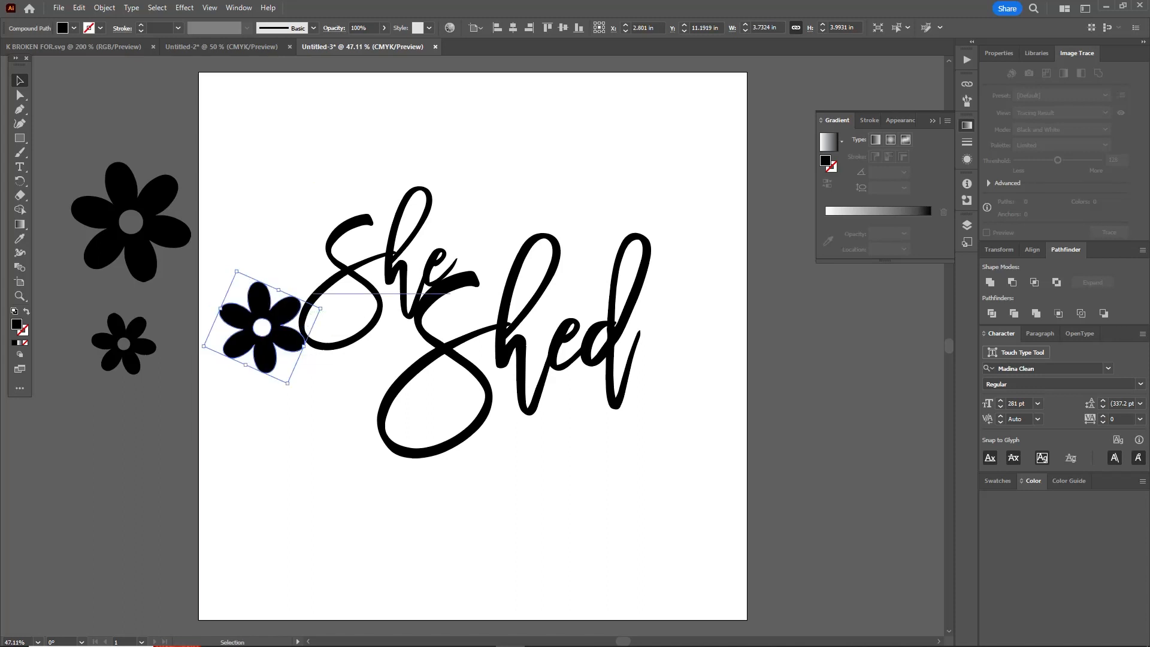
left_click_drag(325, 307, 331, 312)
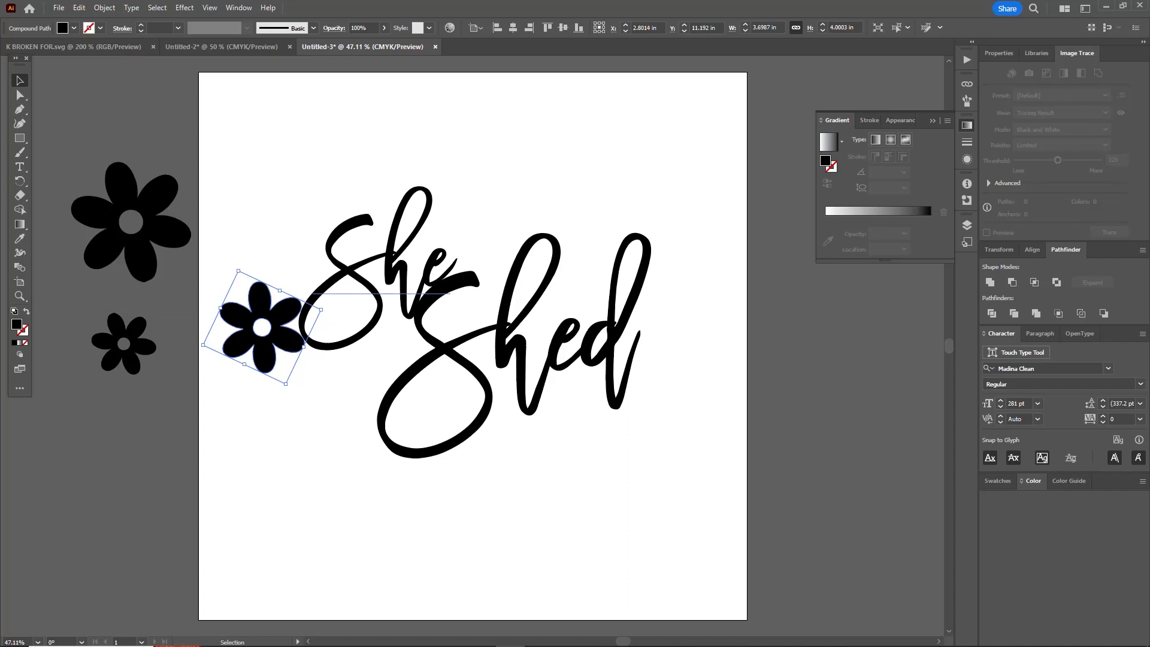
Nudge the medium flower slightly up and to the right so its petals overlap the S loop of "She".
key("Up")
key("Up")
key("Up")
key("Right")
key("Right")
key("Right")
key("Right")
key("Right")
key("Right")
key("Right")
key("Right")
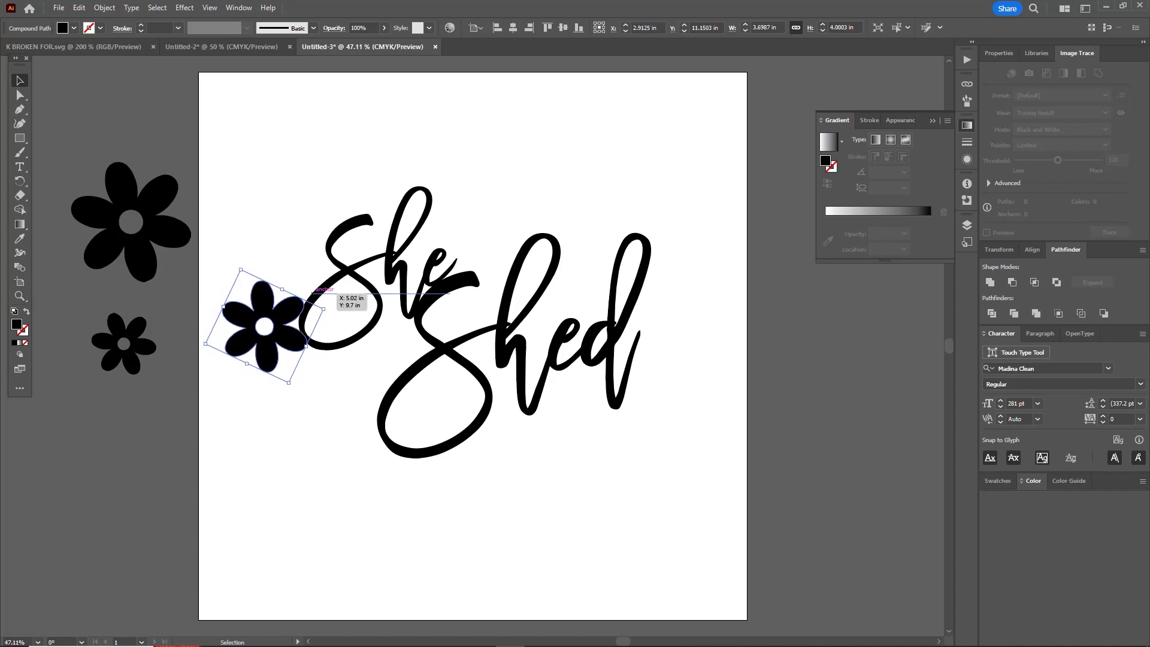
left_click(309, 259)
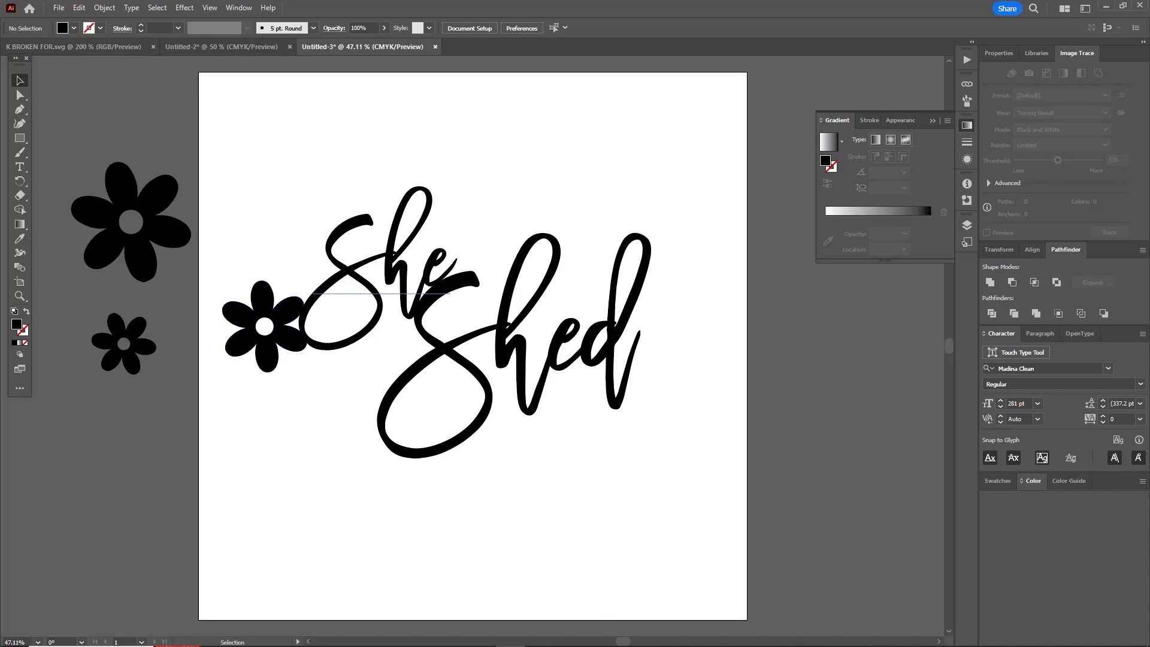
Place the smallest flower beside the stem of the d in "Shed" and rotate it to fit the stroke.
left_click_drag(149, 351, 652, 327)
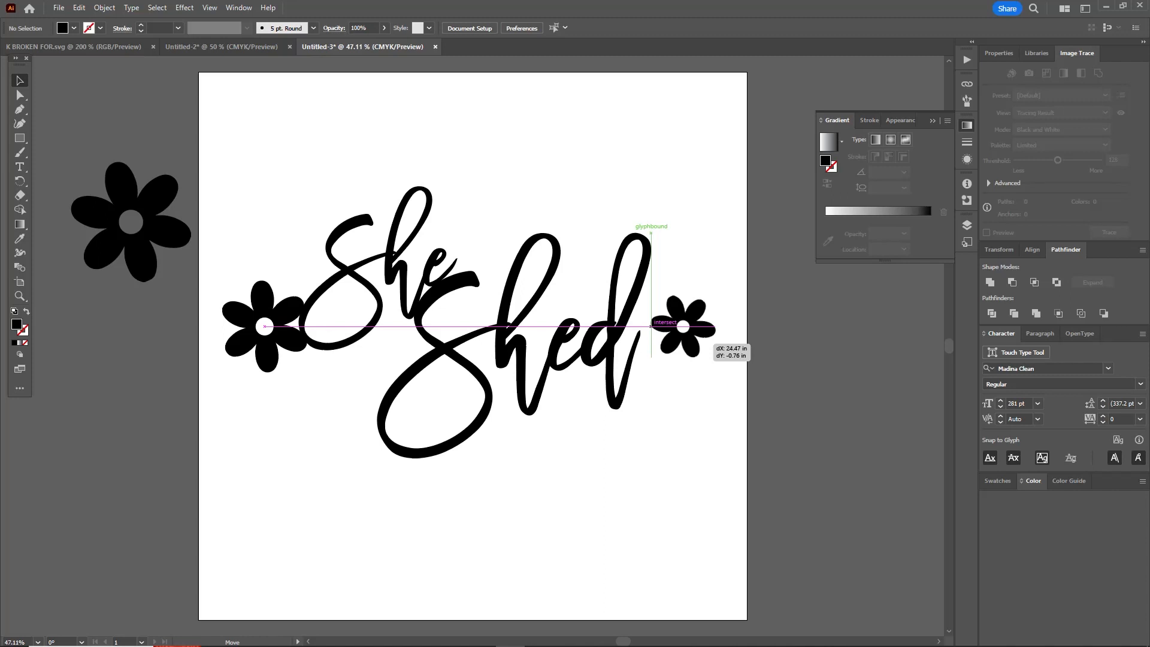
left_click_drag(651, 327, 666, 327)
left_click_drag(667, 326, 666, 326)
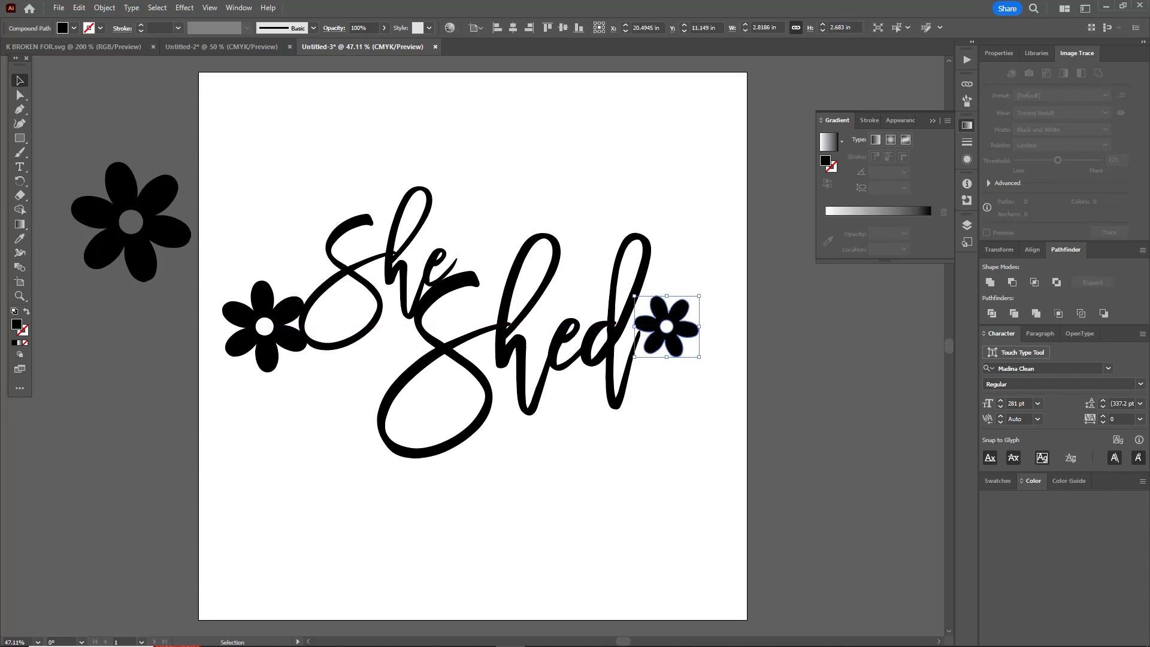
left_click_drag(734, 278, 801, 380)
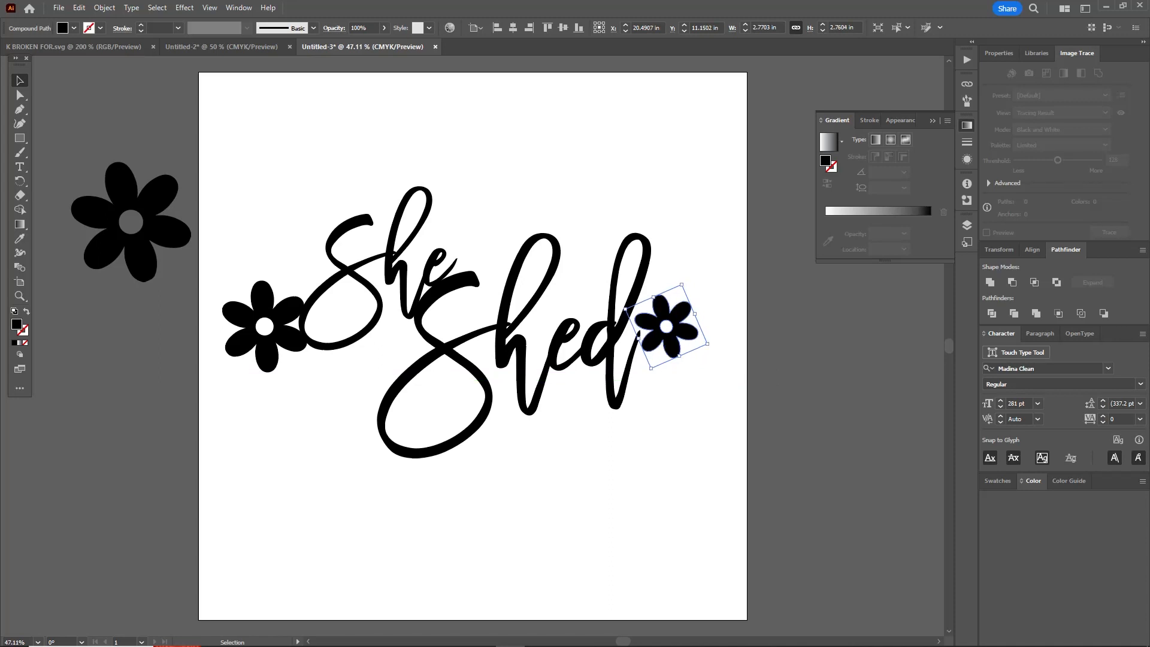
Nudge the small flower left until its petals overlap the stem of the d in "Shed".
key("Left")
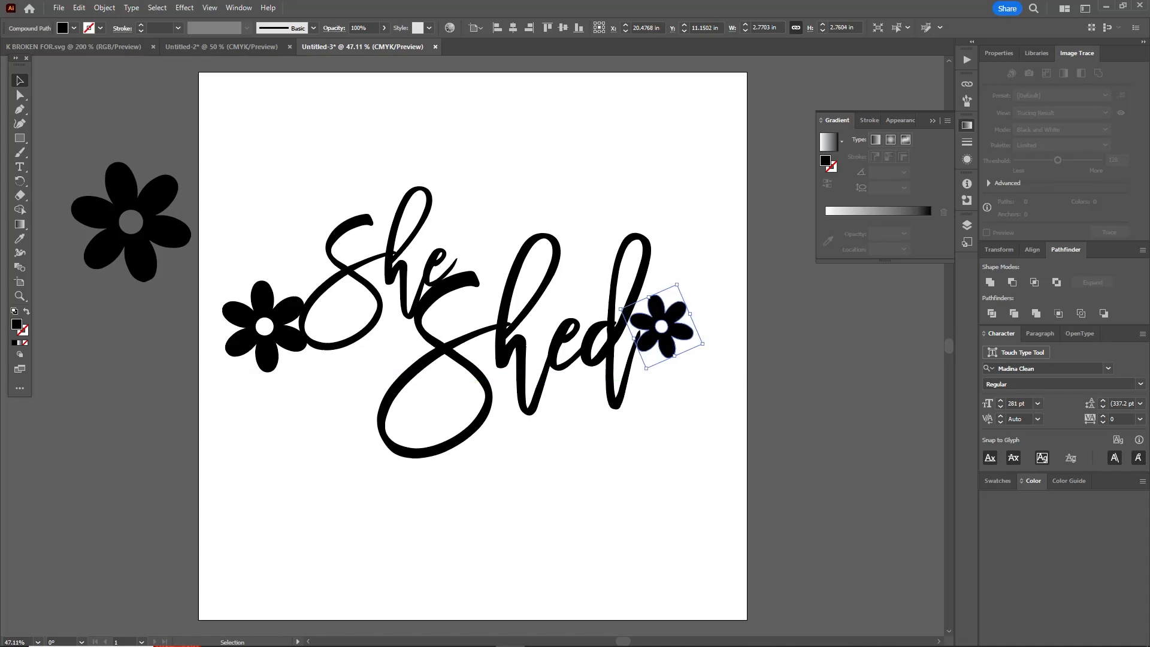
key("Left")
key("Left")
key("Left")
key("Left")
key("Left")
key("Left")
key("Left")
key("Left")
key("Left")
key("Left")
key("Left")
key("Left")
key("Left")
key("Left")
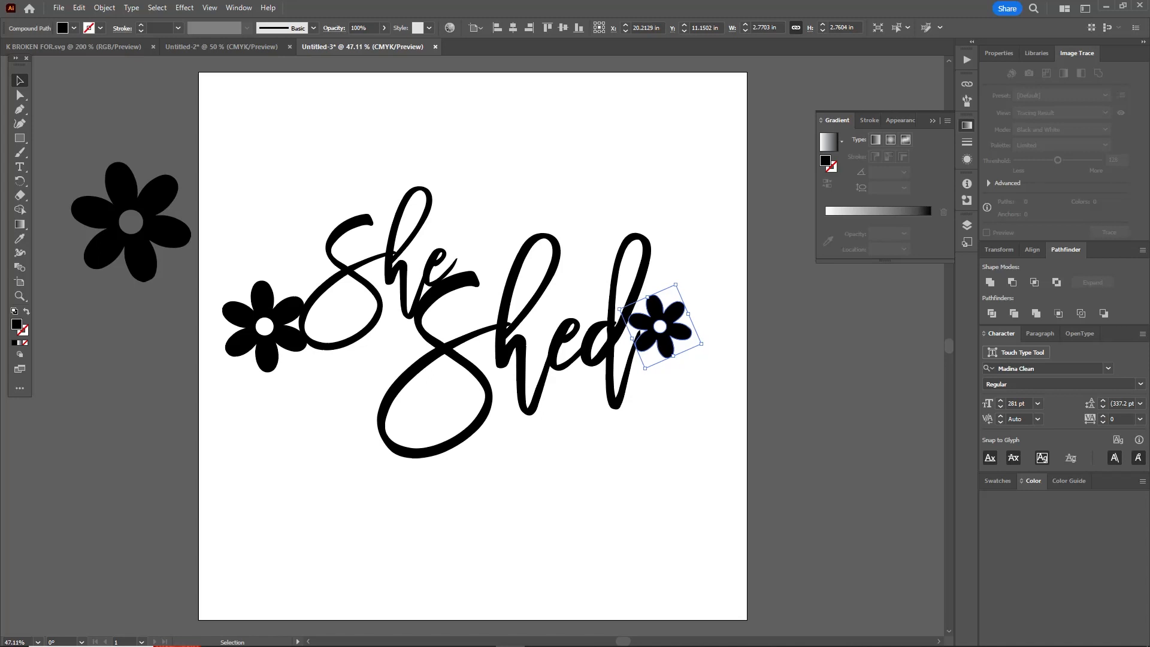
key("ctrl+shift+a")
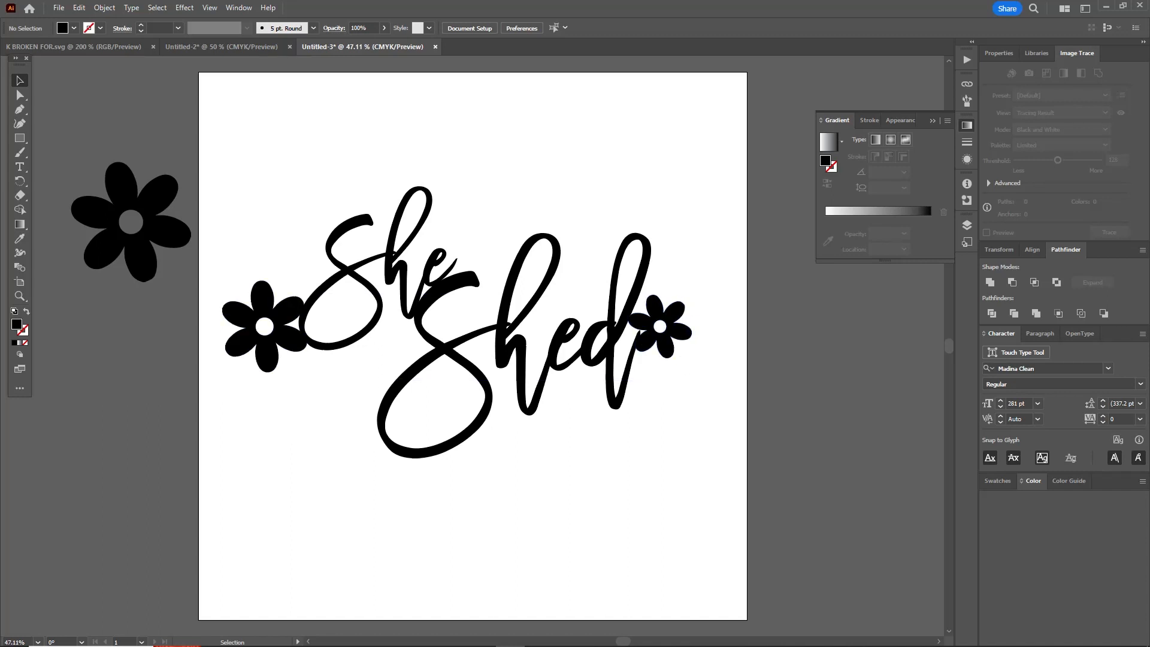
Nudge the small flower higher along the d stem and slightly right, keeping its petals overlapping the letter.
left_click(665, 338)
key("Up")
key("Up")
key("Up")
key("Up")
key("Up")
key("Up")
key("Up")
key("Up")
key("Up")
key("Up")
key("Up")
key("Up")
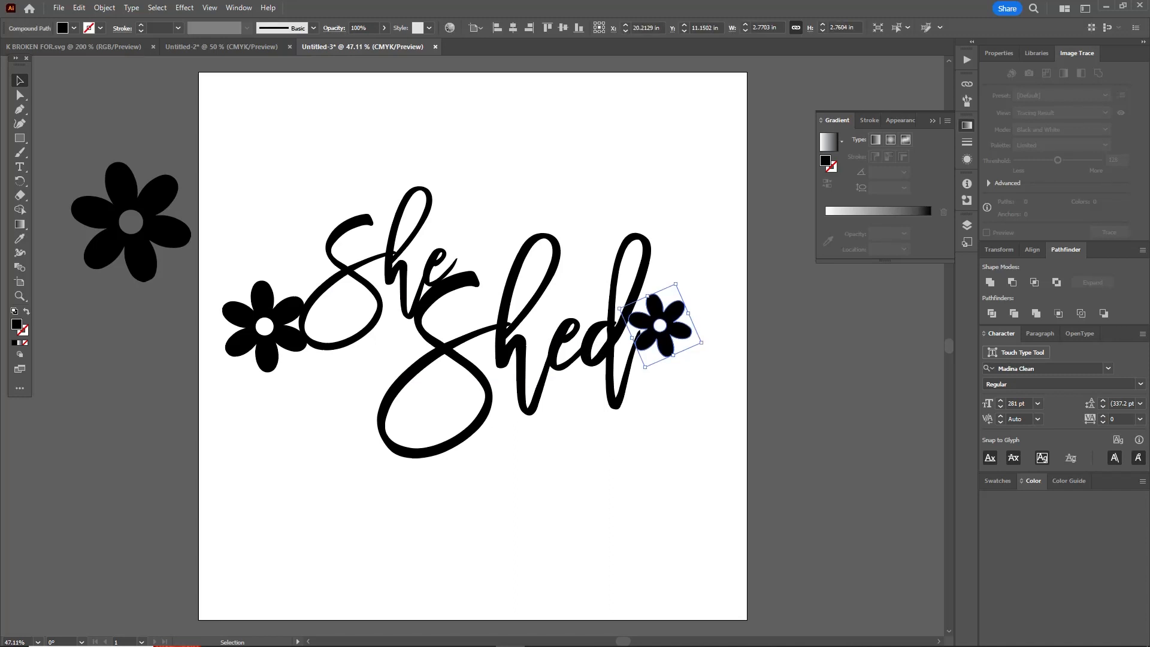
key("Up")
key("Up")
key("Up")
key("Up")
key("Up")
key("Up")
key("Up")
key("Up")
key("Up")
key("Up")
key("Up")
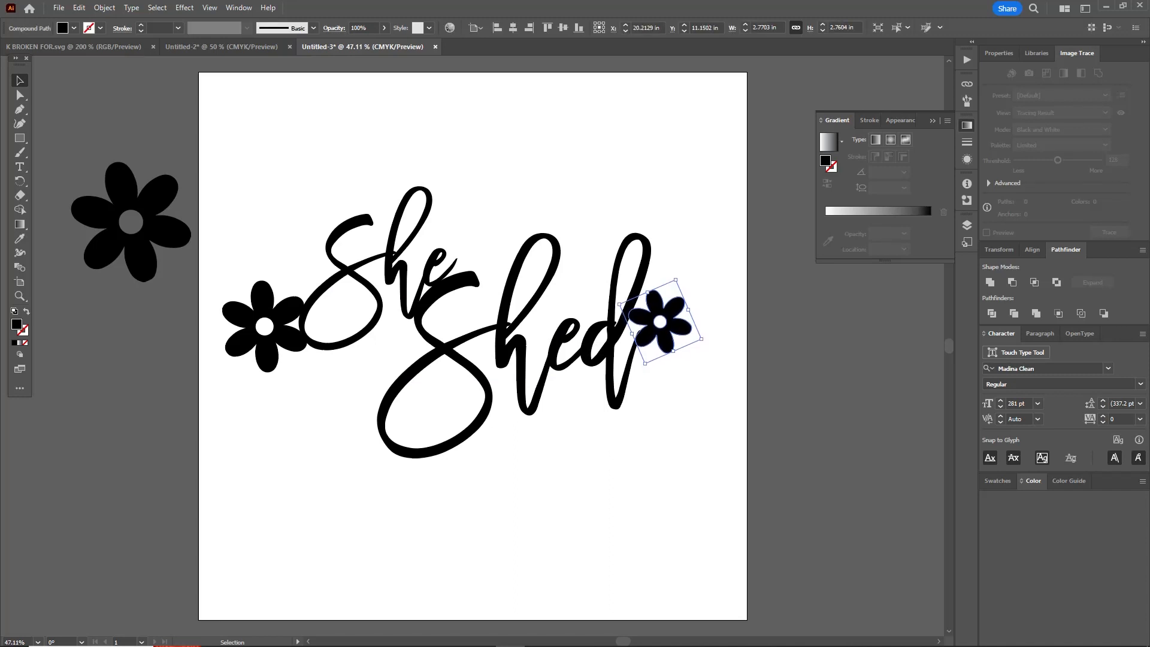
key("Right")
key("Right")
key("Right")
key("Right")
key("Right")
key("Right")
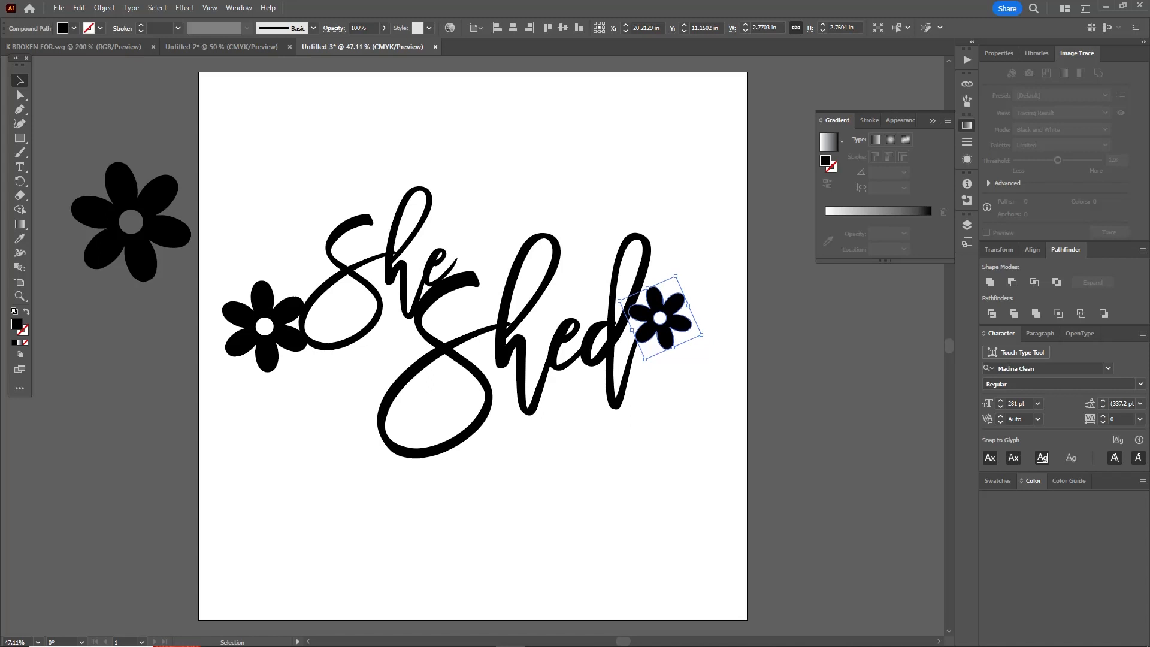
key("Up")
key("Up")
key("ctrl+shift+a")
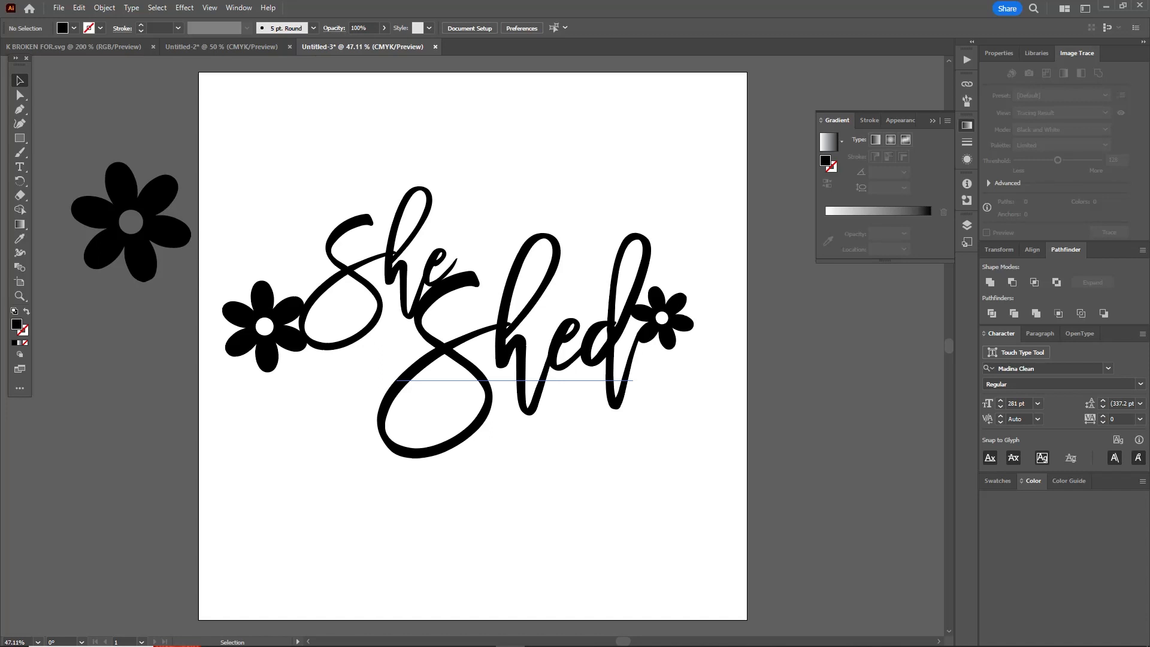
left_click(157, 228)
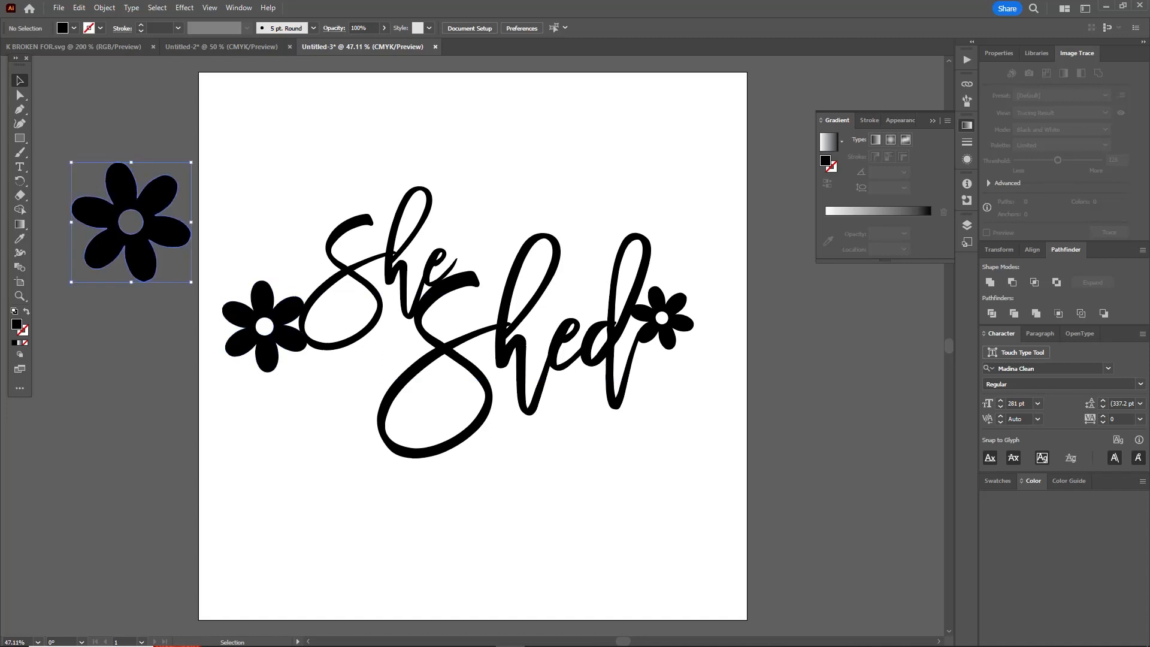
left_click(623, 485)
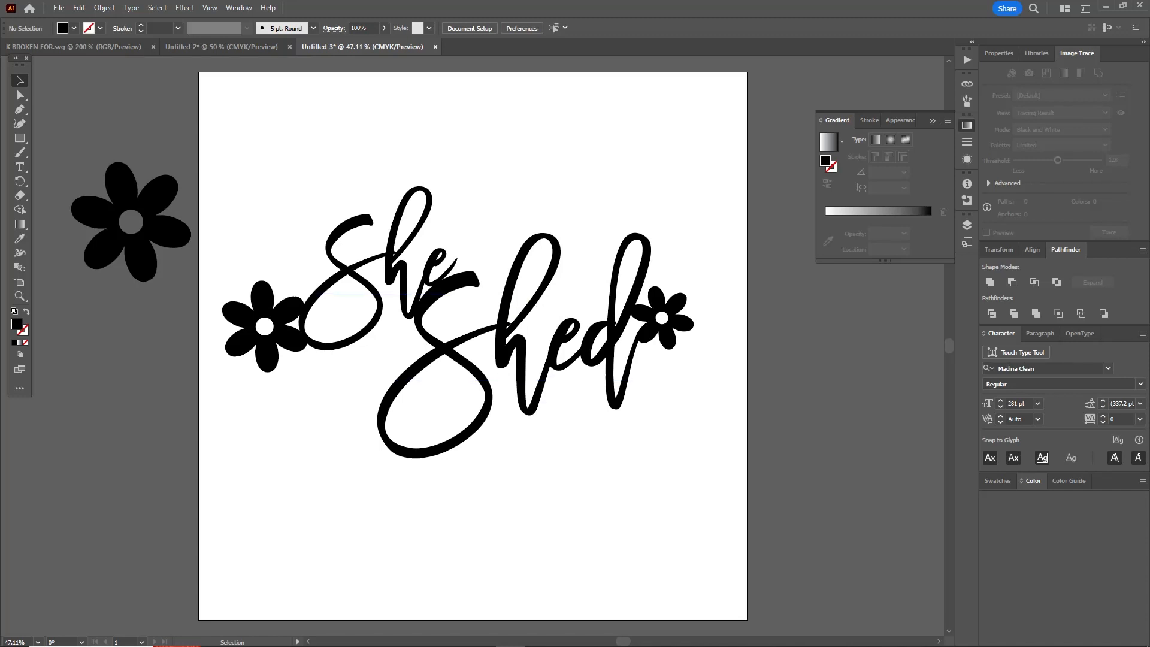
Convert the word "She" from live text to outlines.
left_click(372, 270)
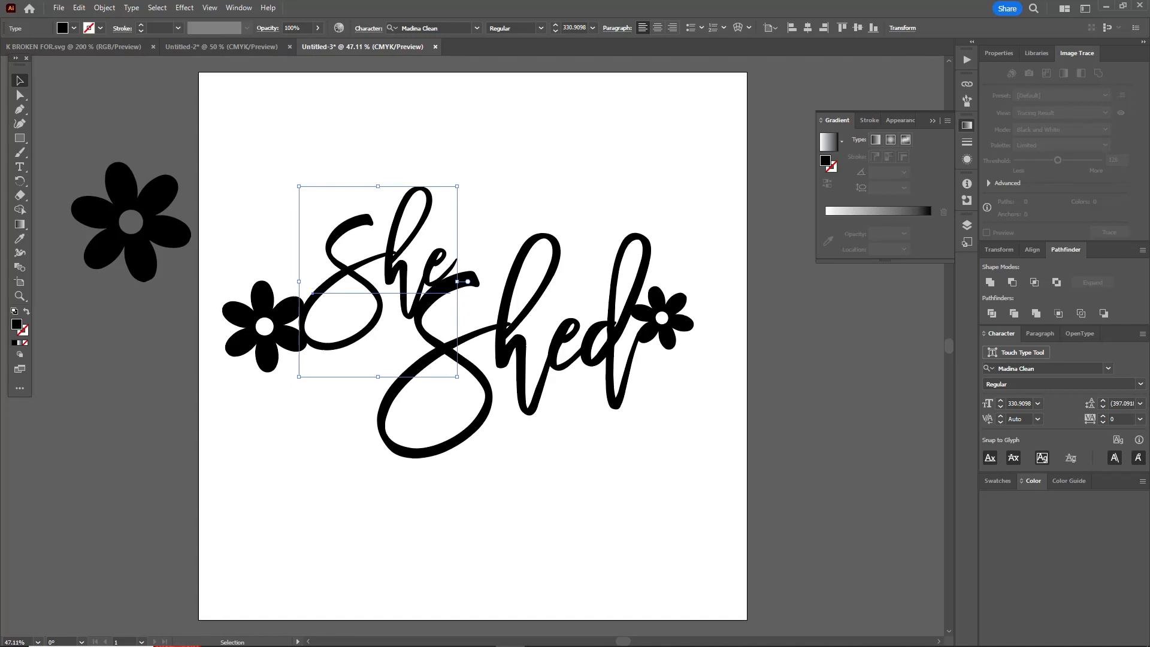
key("ctrl+shift+o")
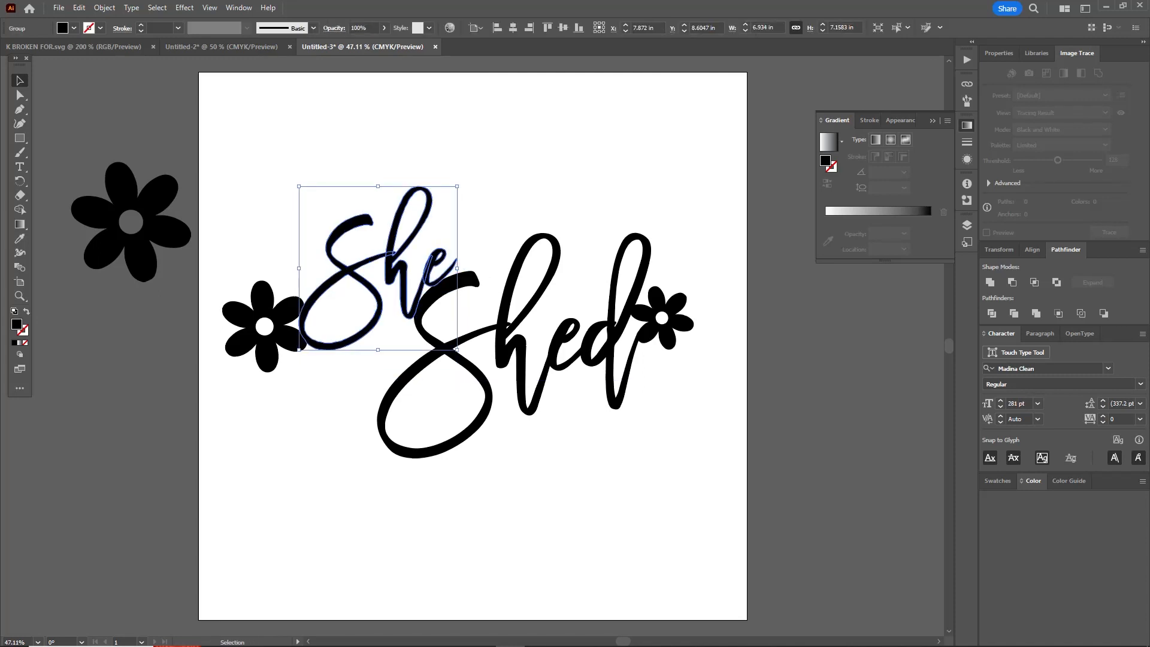
Examine the anchor points and overlapping letter paths of the outlined word "She" up close.
scroll(473, 354, "up", 2)
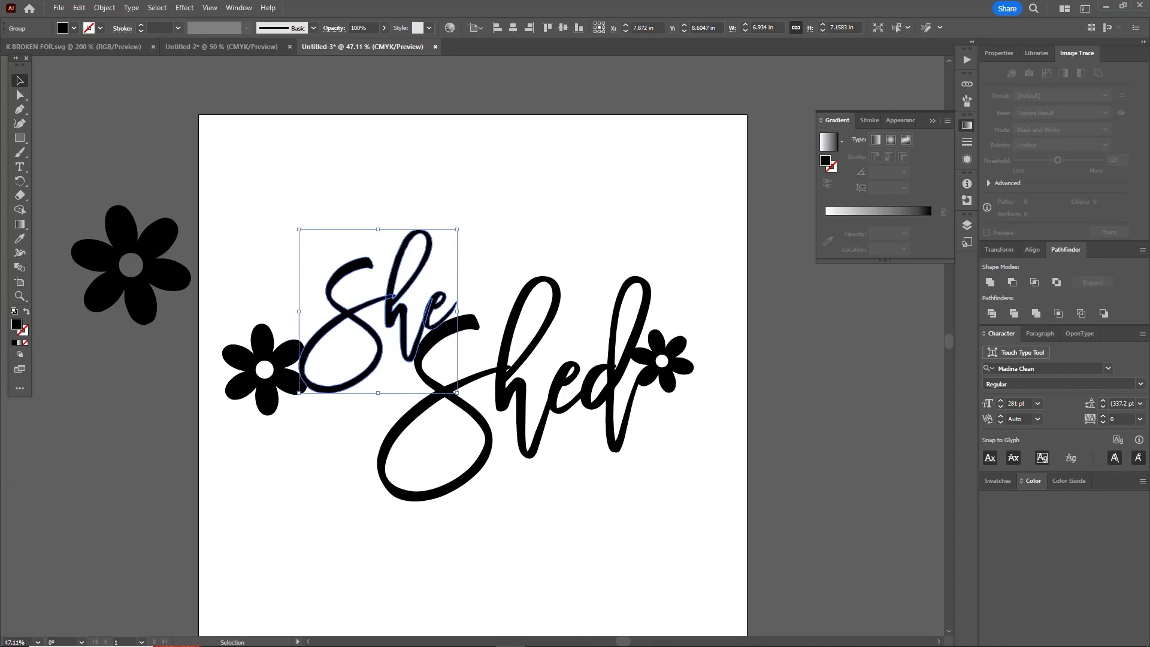
scroll(375, 297, "up", 5)
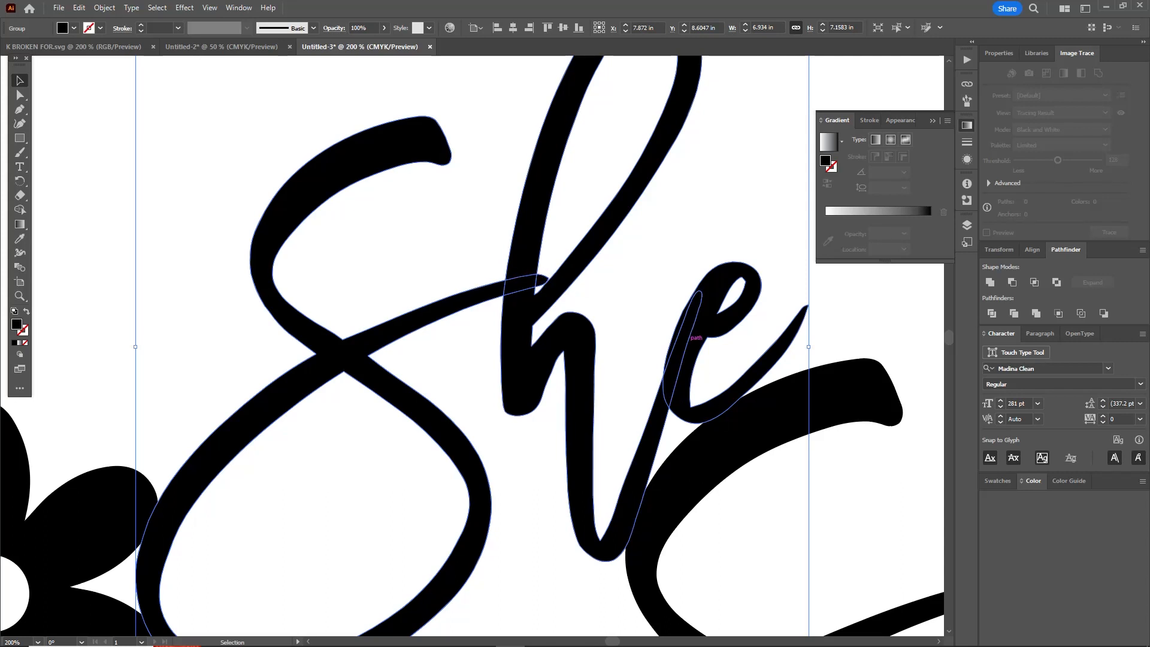
key("a")
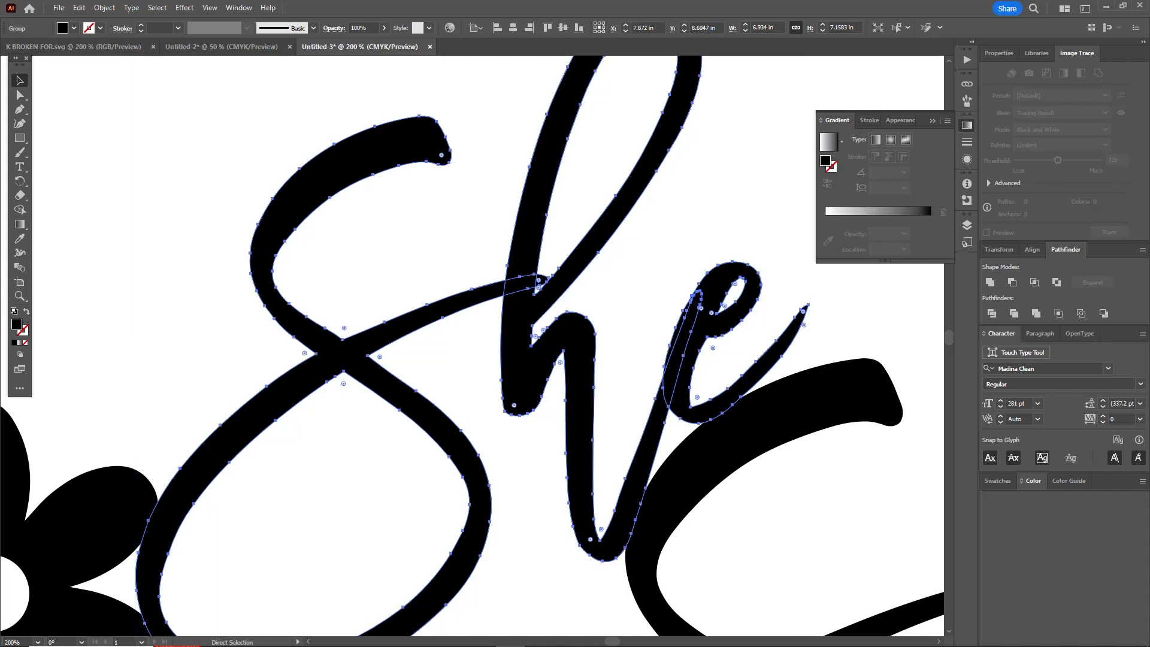
key("ctrl+minus")
key("ctrl+minus")
key("ctrl+minus")
key("v")
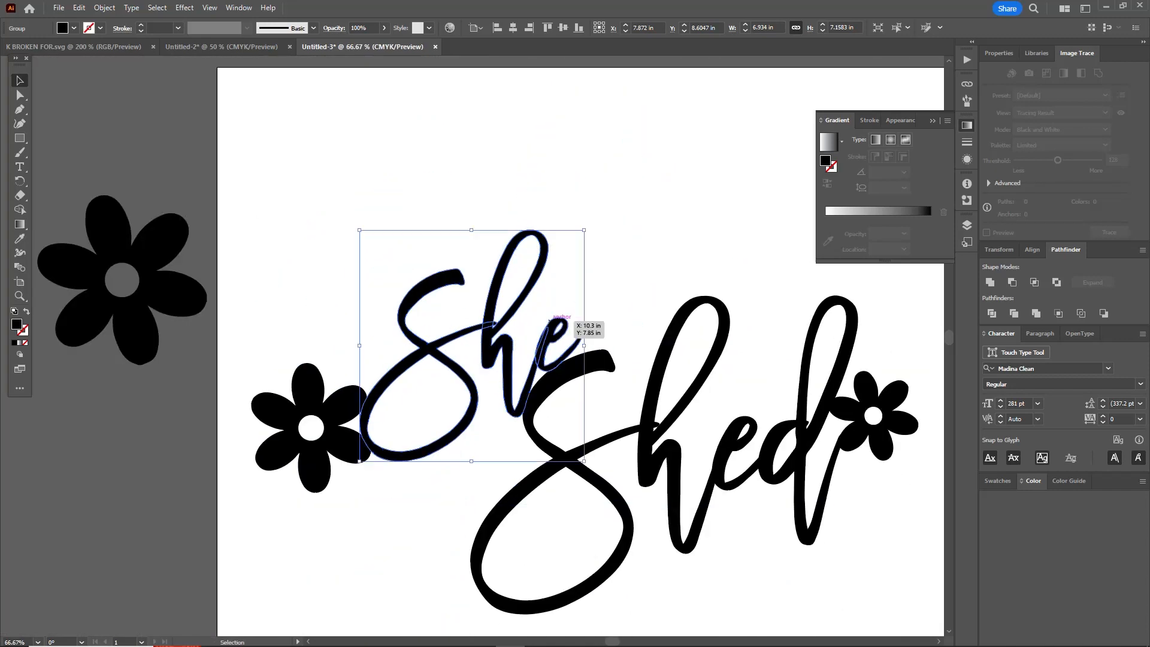
Convert the word "Shed" from live text to outlines and clear the selection.
scroll(551, 322, "down", 5)
key("ctrl+minus")
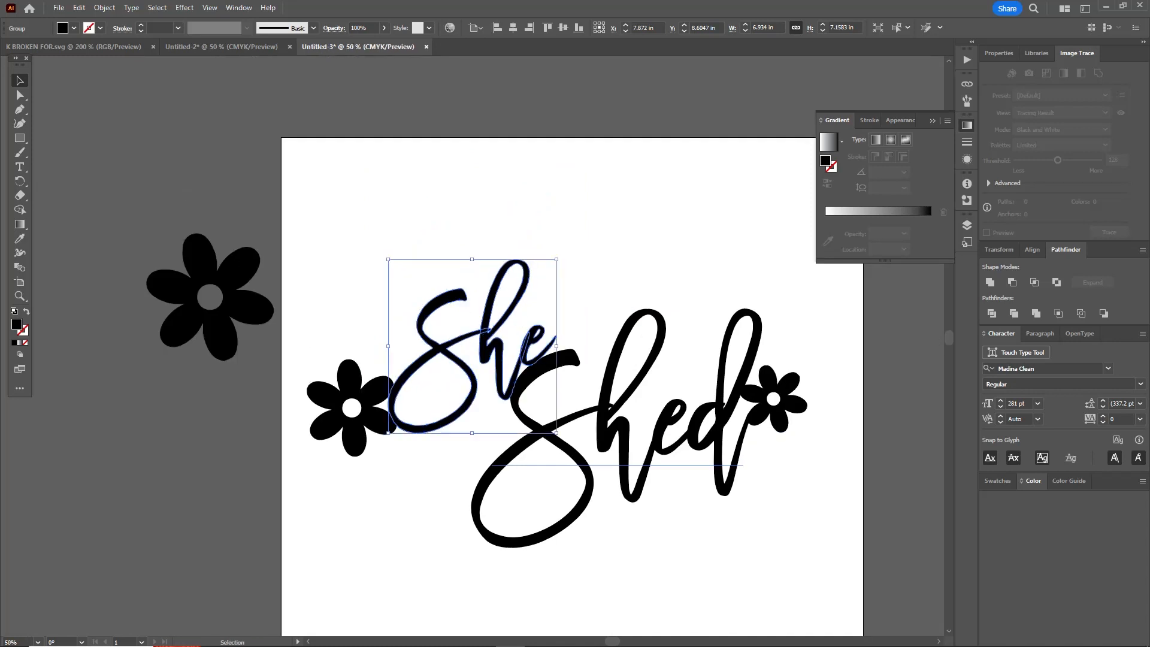
left_click_drag(575, 359, 505, 314)
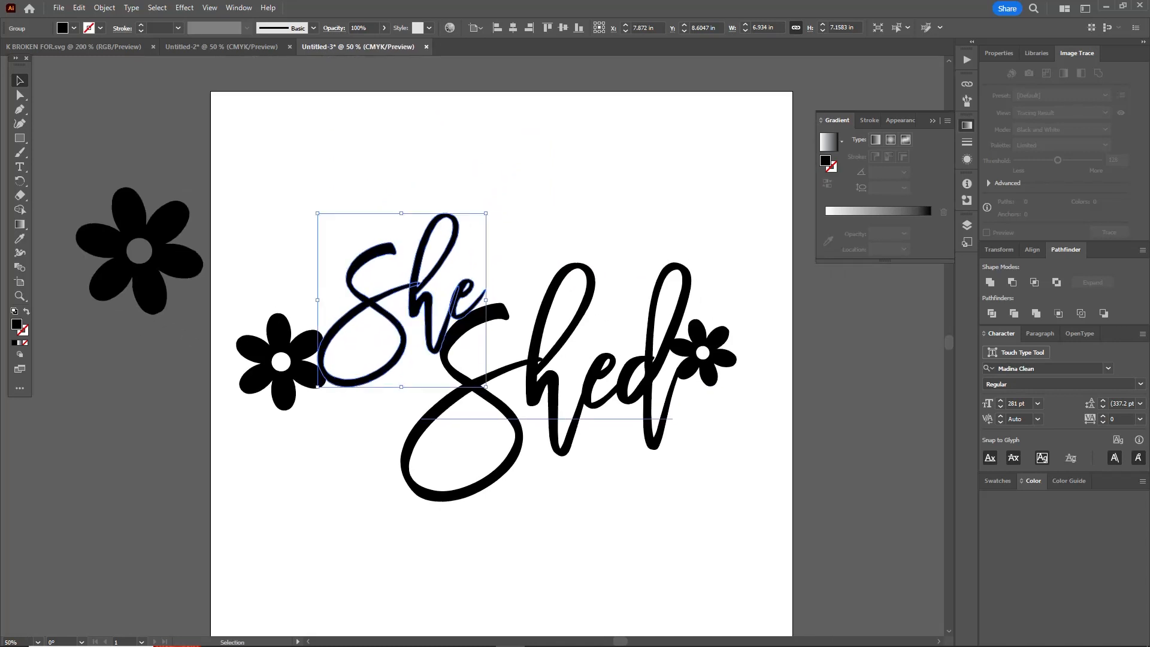
left_click(554, 395)
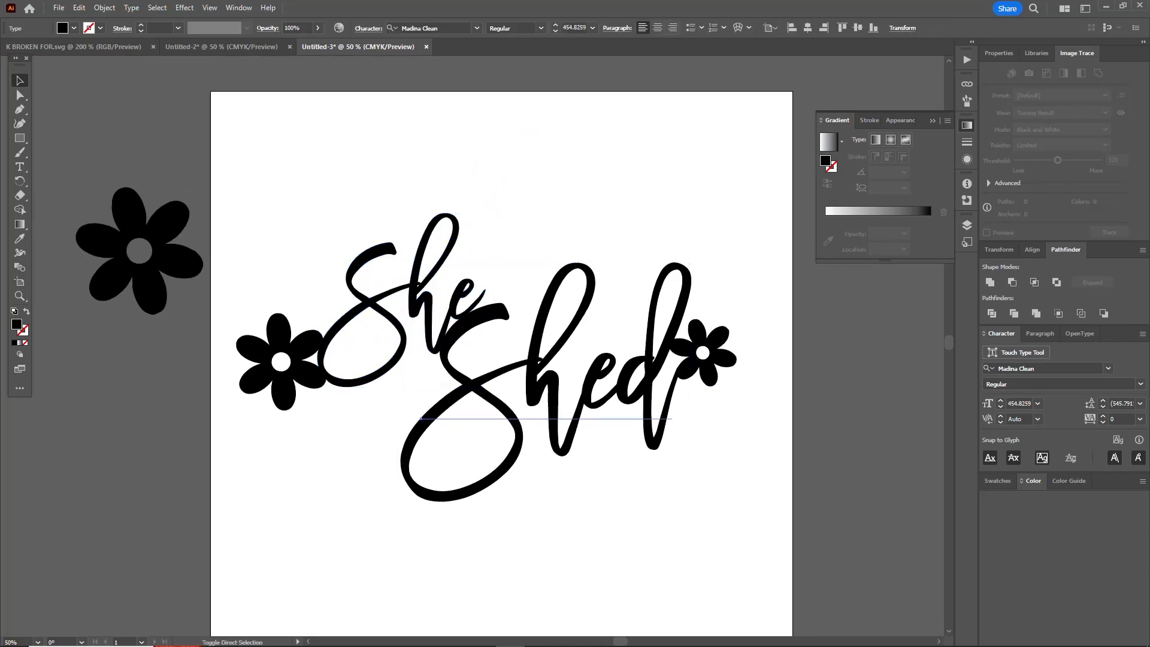
key("ctrl+shift+o")
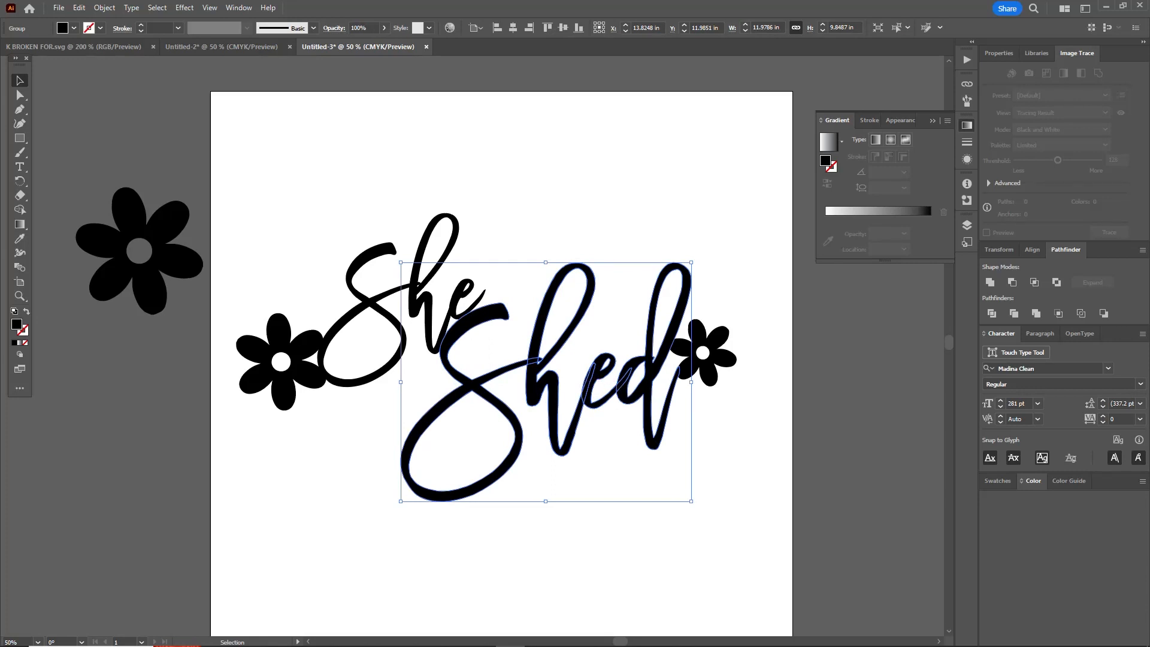
key("ctrl+shift+a")
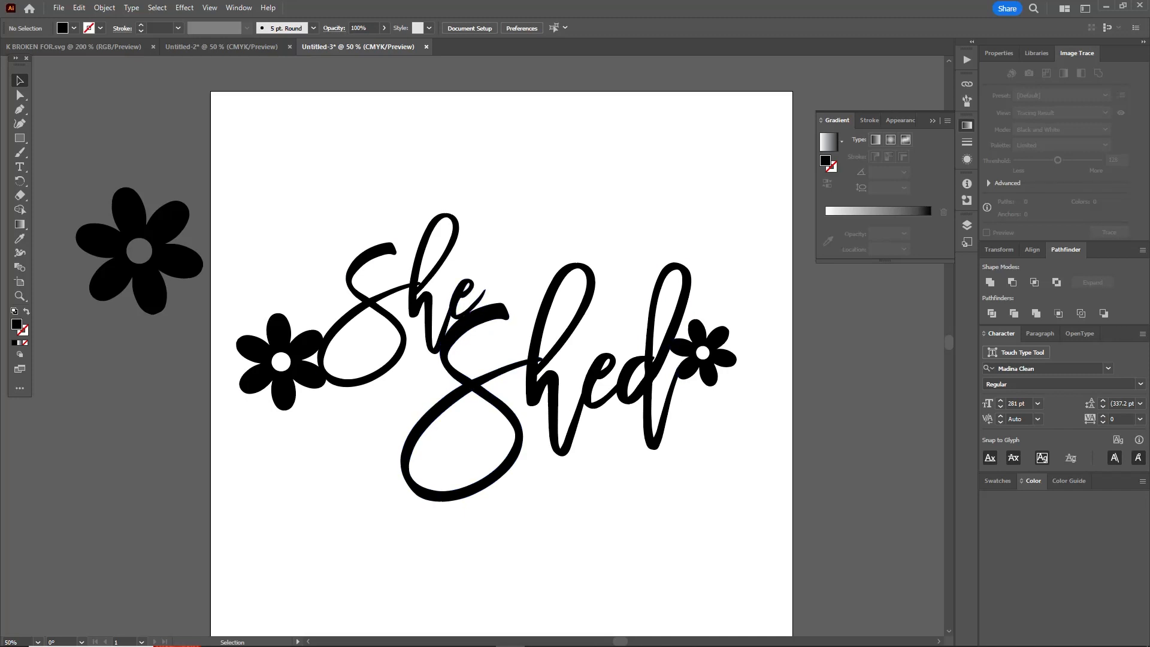
Isolate the letter h of "She" to inspect its separate compound path, and leave isolation mode.
double_click(446, 299)
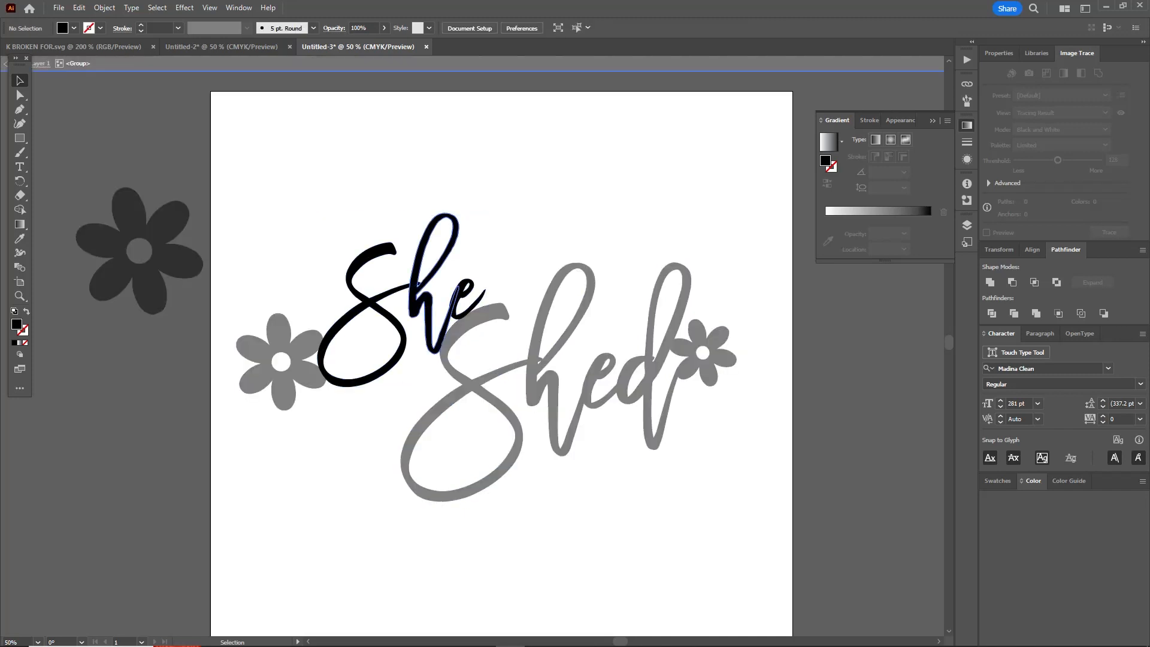
double_click(450, 303)
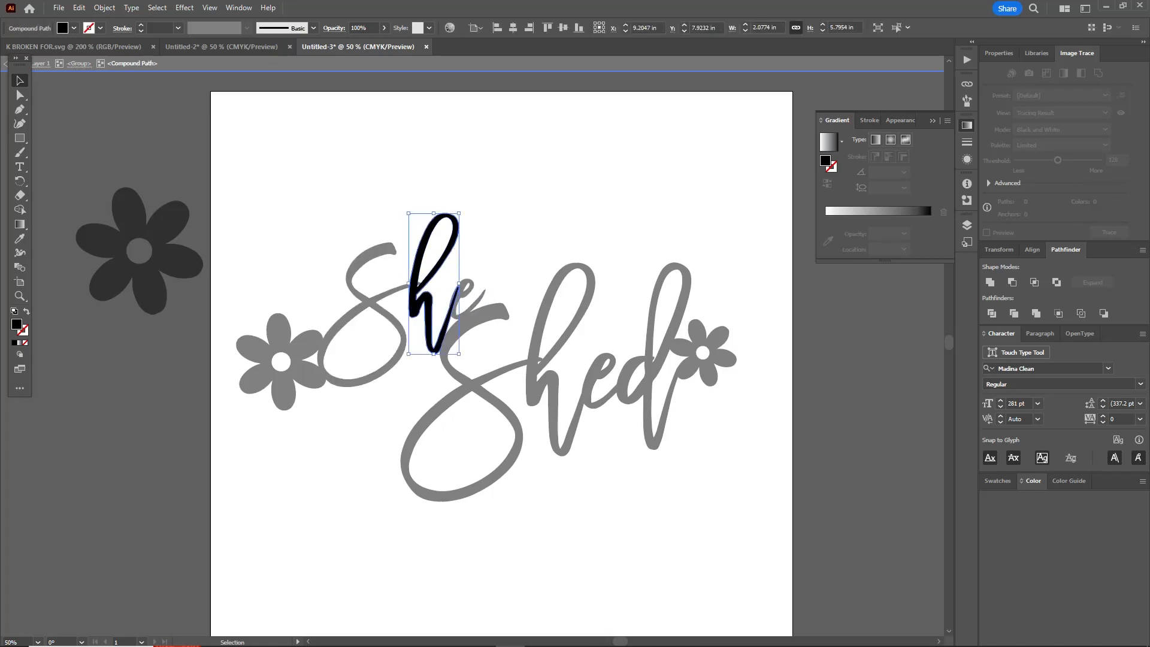
key("Escape")
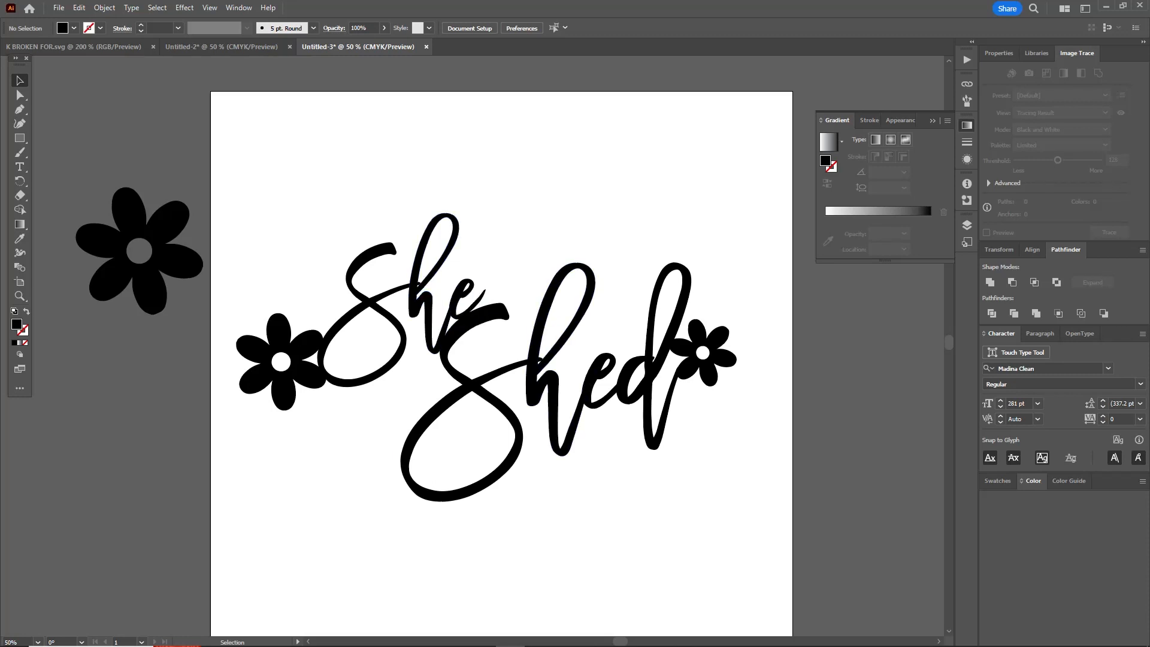
Try thickening both outlined words, "She" and "Shed", with an Offset Path of 0.05 in using miter joins.
left_click_drag(387, 153, 600, 536)
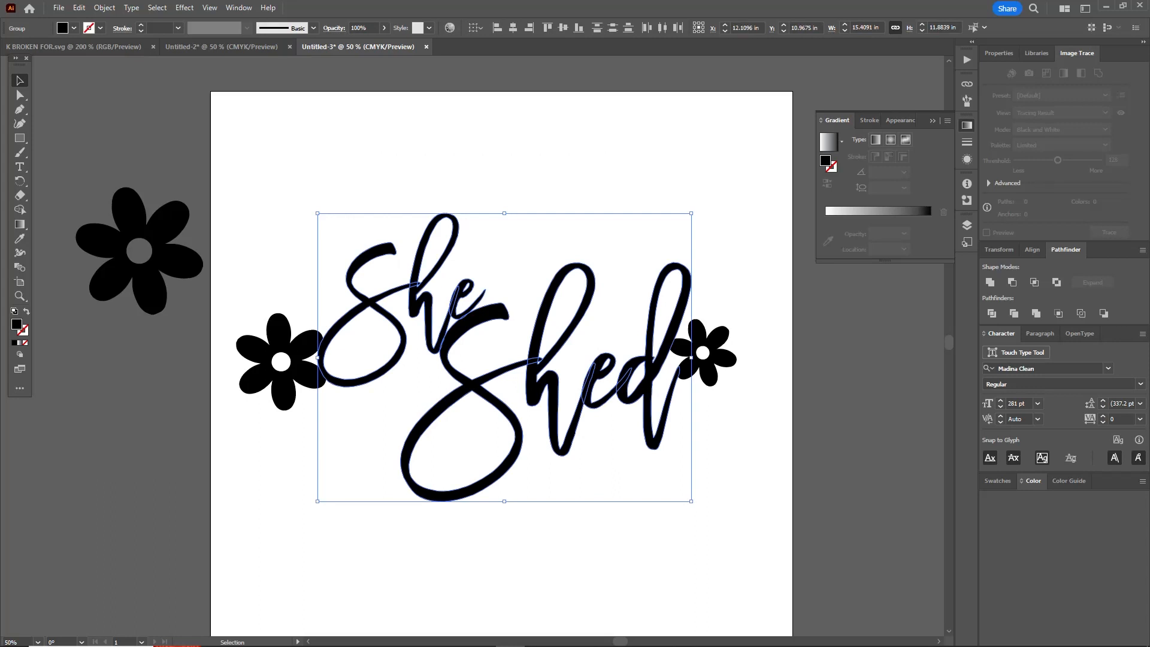
left_click(105, 7)
mouse_move(156, 305)
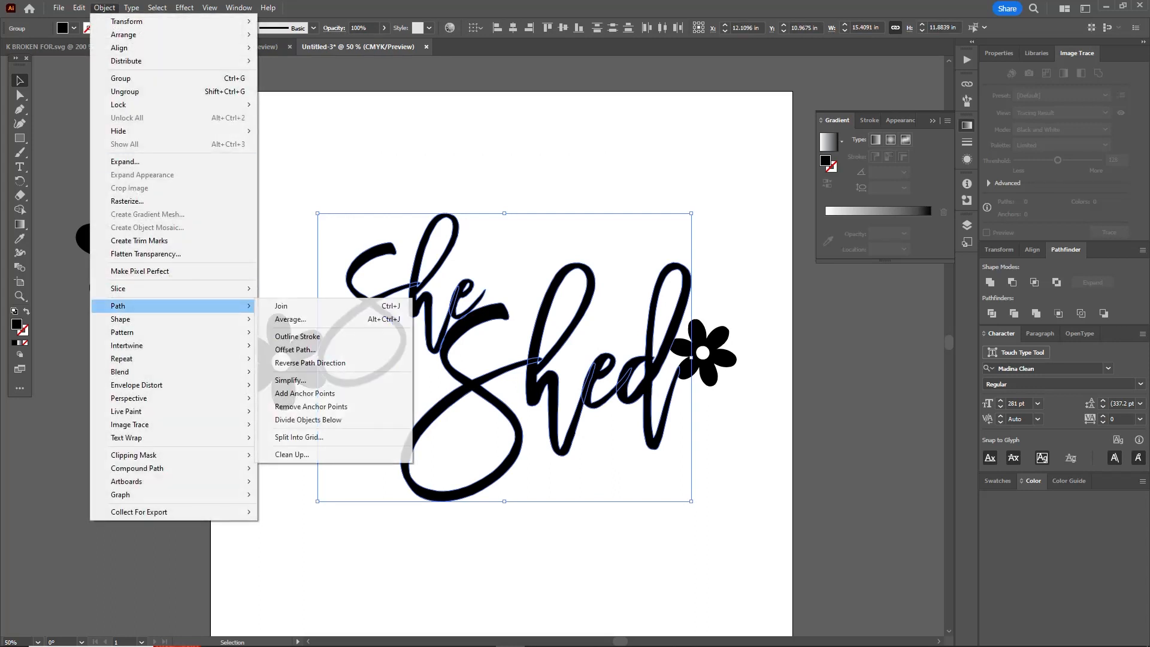
left_click(294, 349)
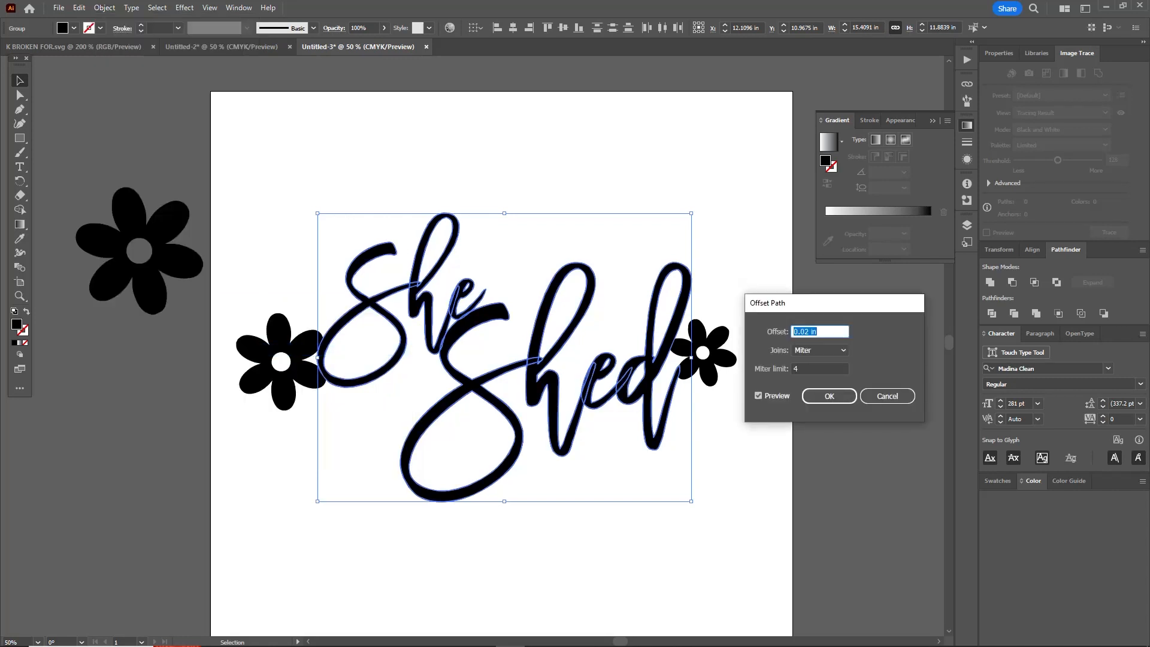
left_click_drag(826, 303, 850, 279)
left_click(846, 308)
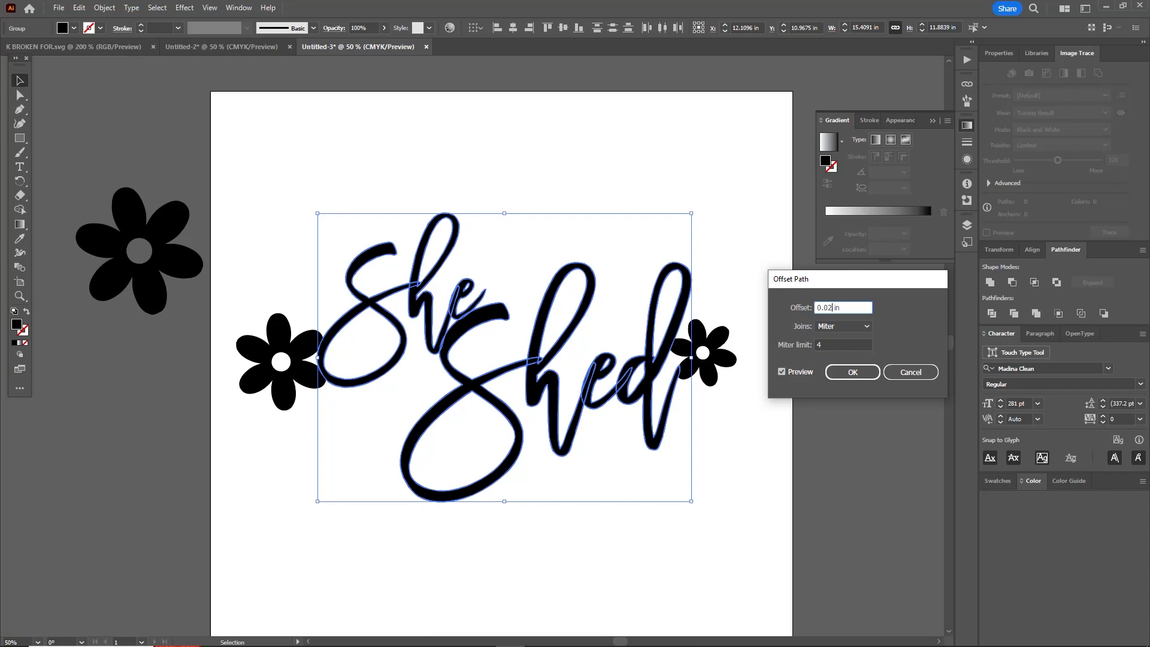
key("BackSpace")
type("5")
key("Tab")
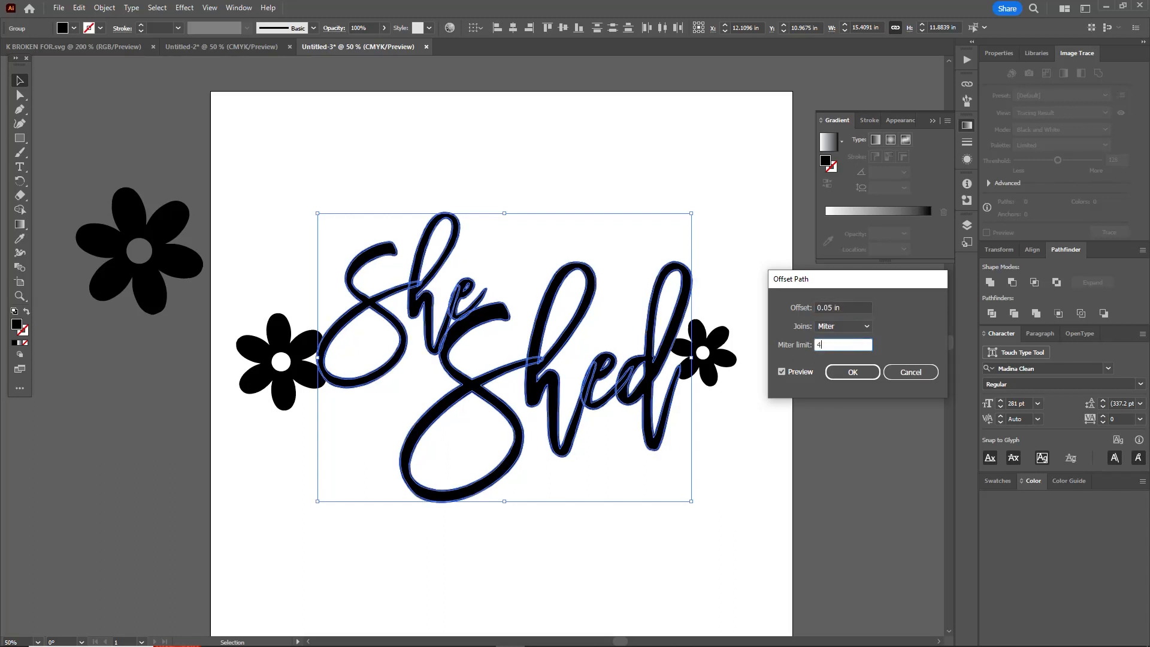
left_click(852, 372)
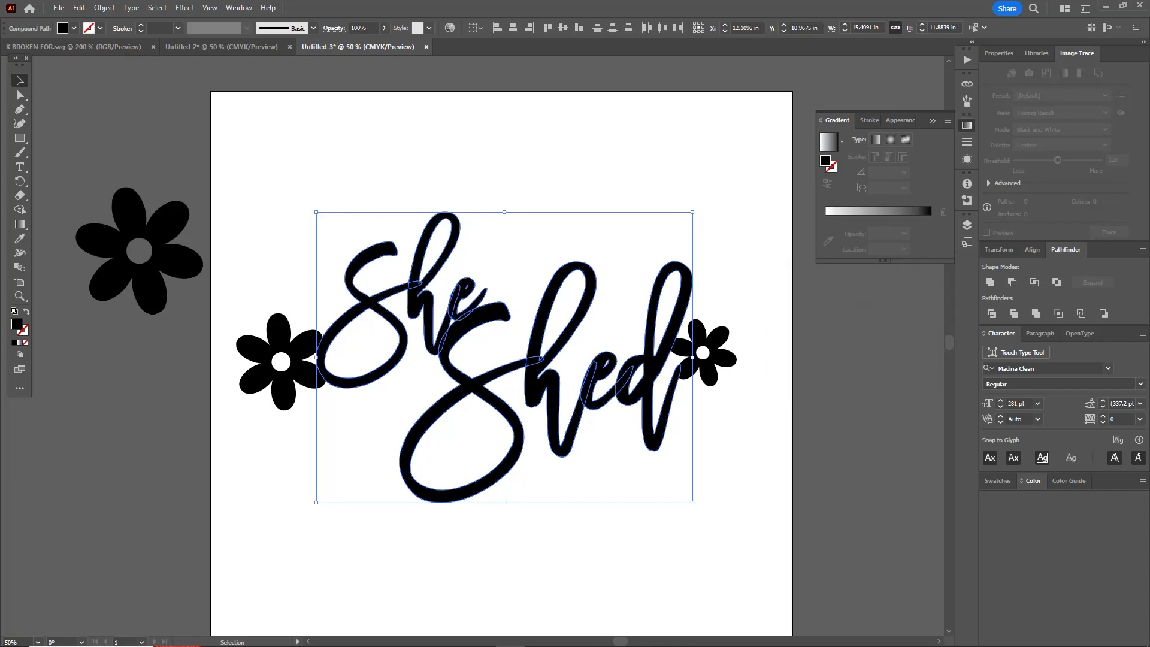
left_click(853, 372)
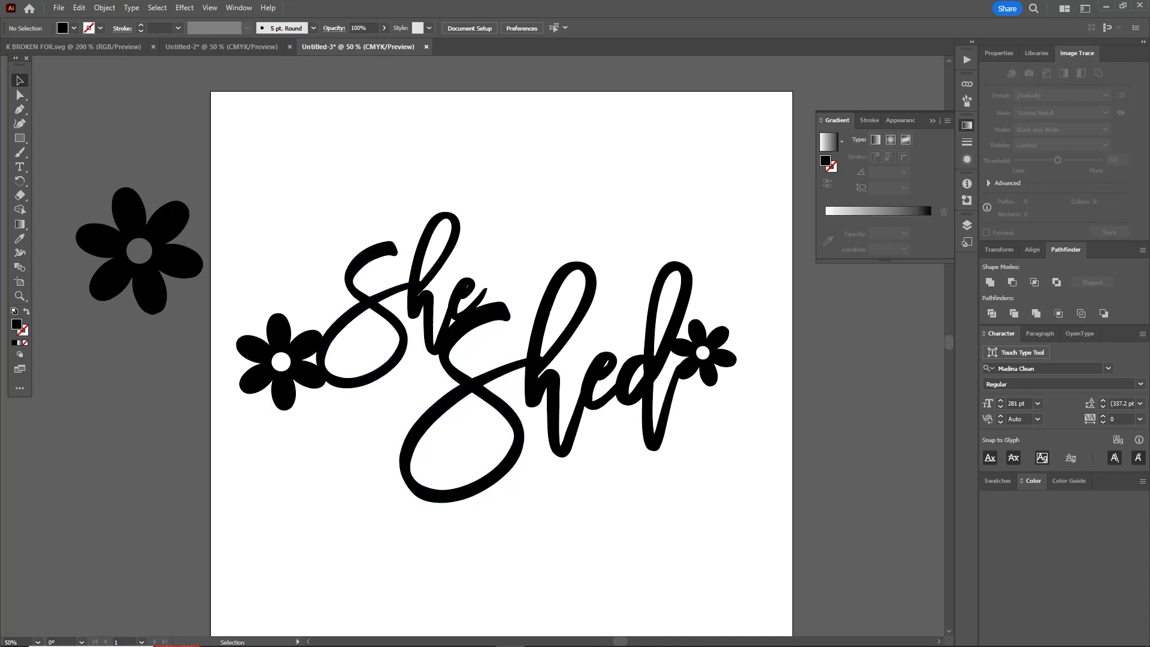
Undo the path offset on both words and clear the selection.
key("ctrl+z")
key("ctrl+z")
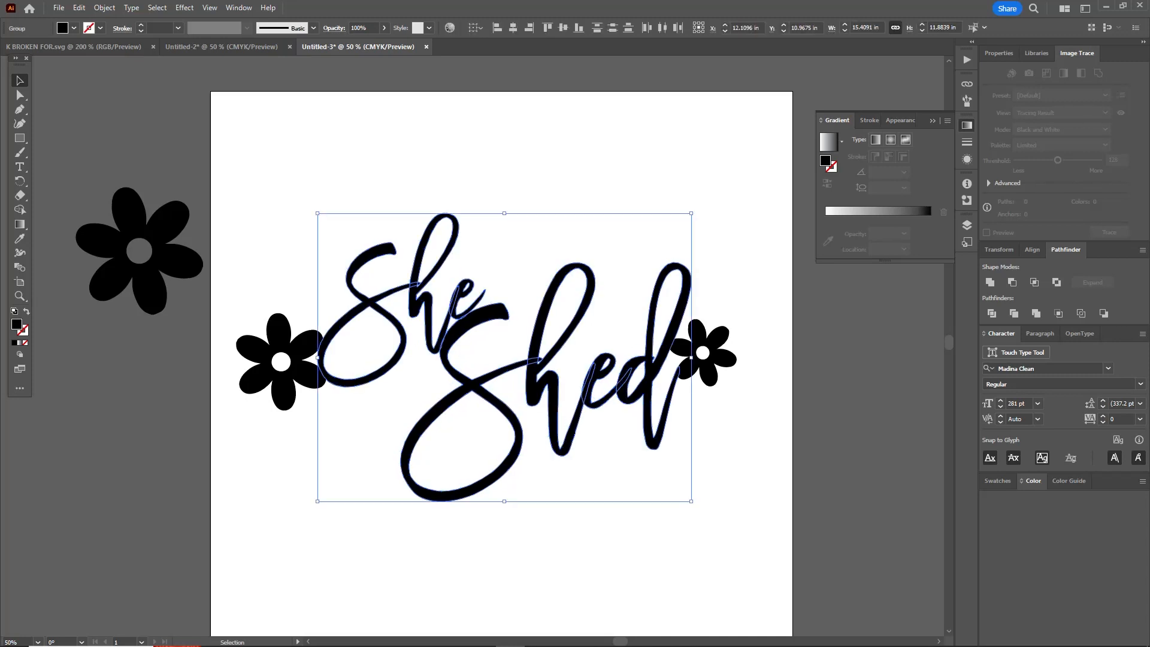
key("ctrl+shift+a")
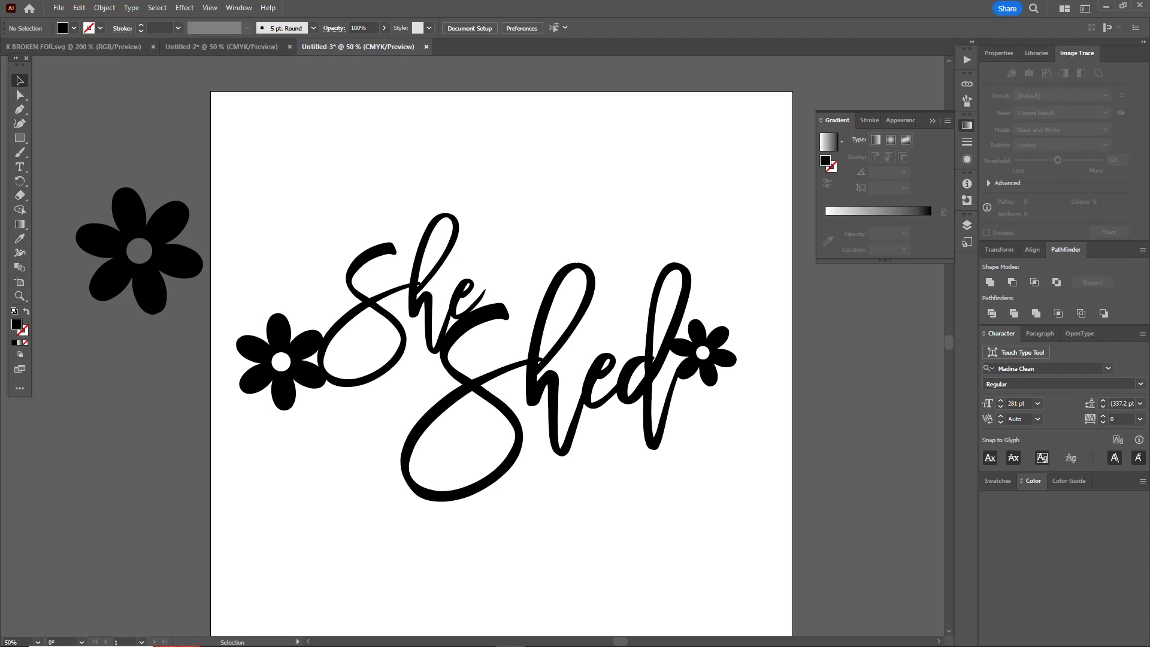
Unite the outlined words "She" and "Shed" with the two attached flowers into one shape, leaving the spare flower beside the artboard out.
left_click_drag(227, 152, 755, 504)
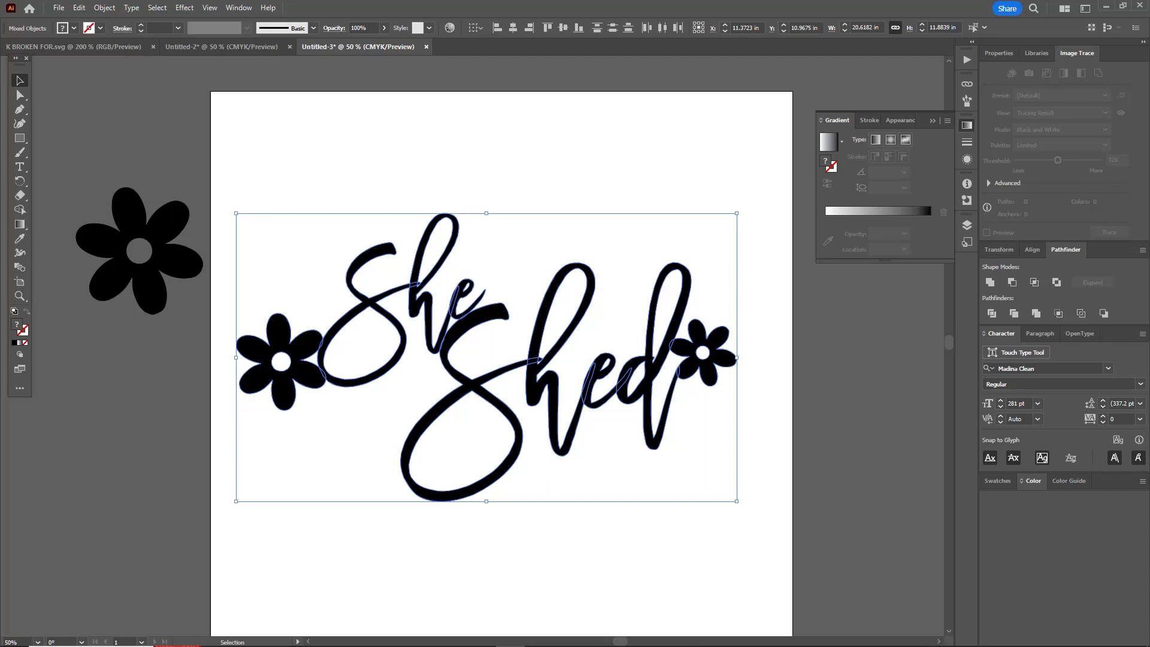
left_click_drag(1066, 250, 1000, 273)
left_click(239, 8)
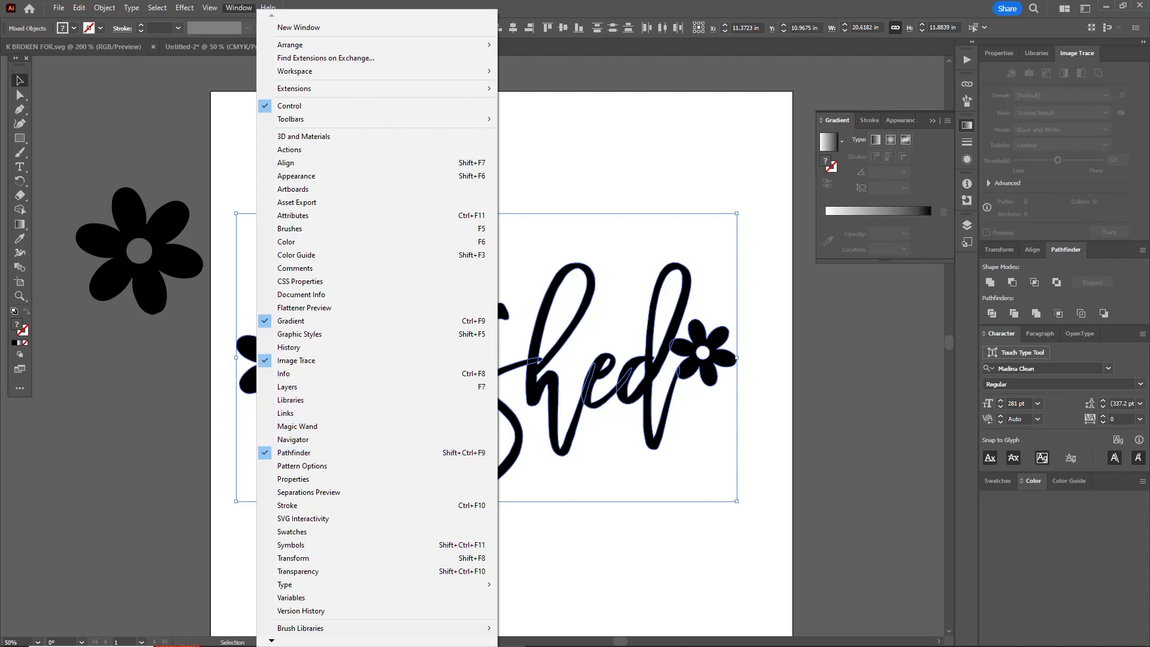
left_click(1066, 250)
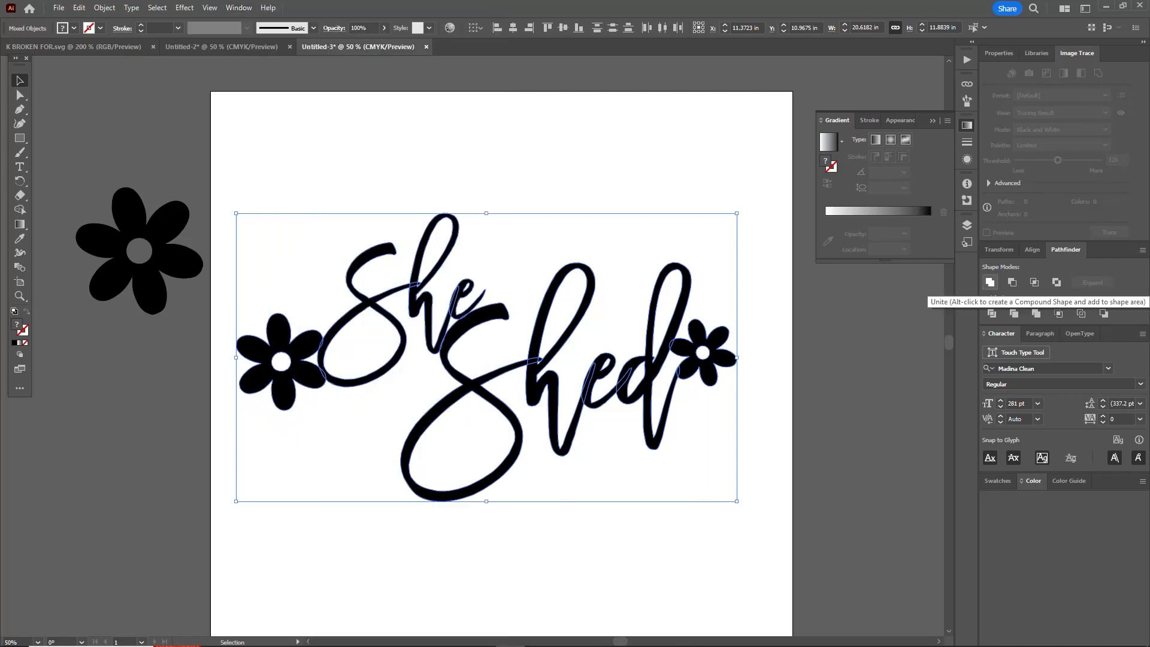
left_click(990, 282)
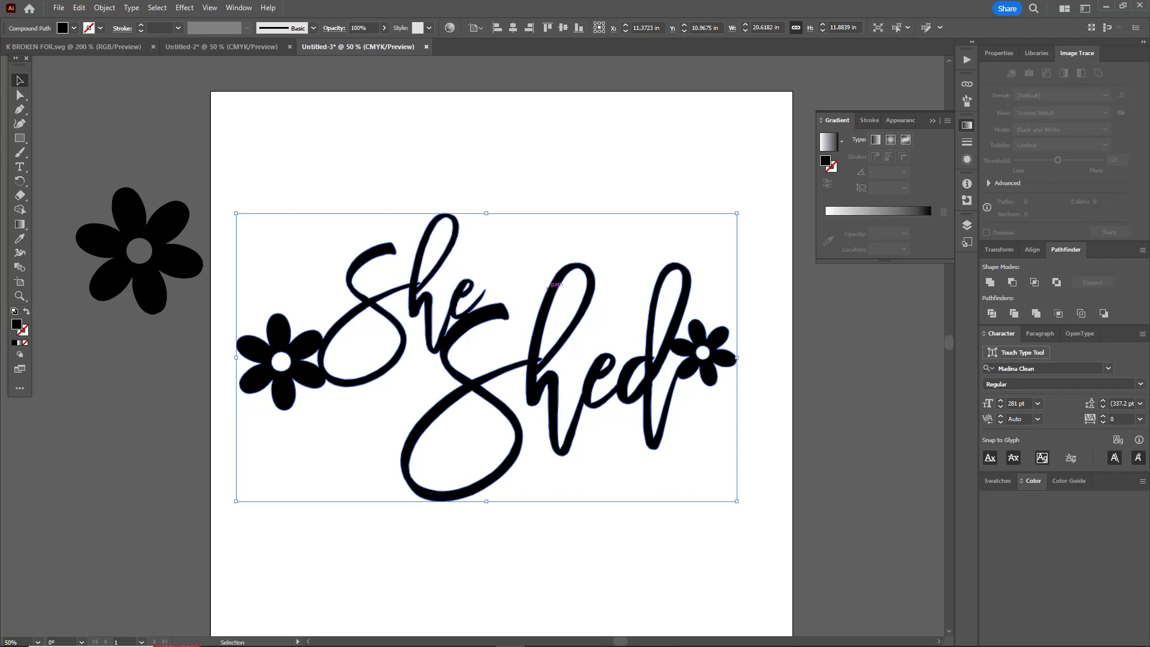
left_click(515, 251)
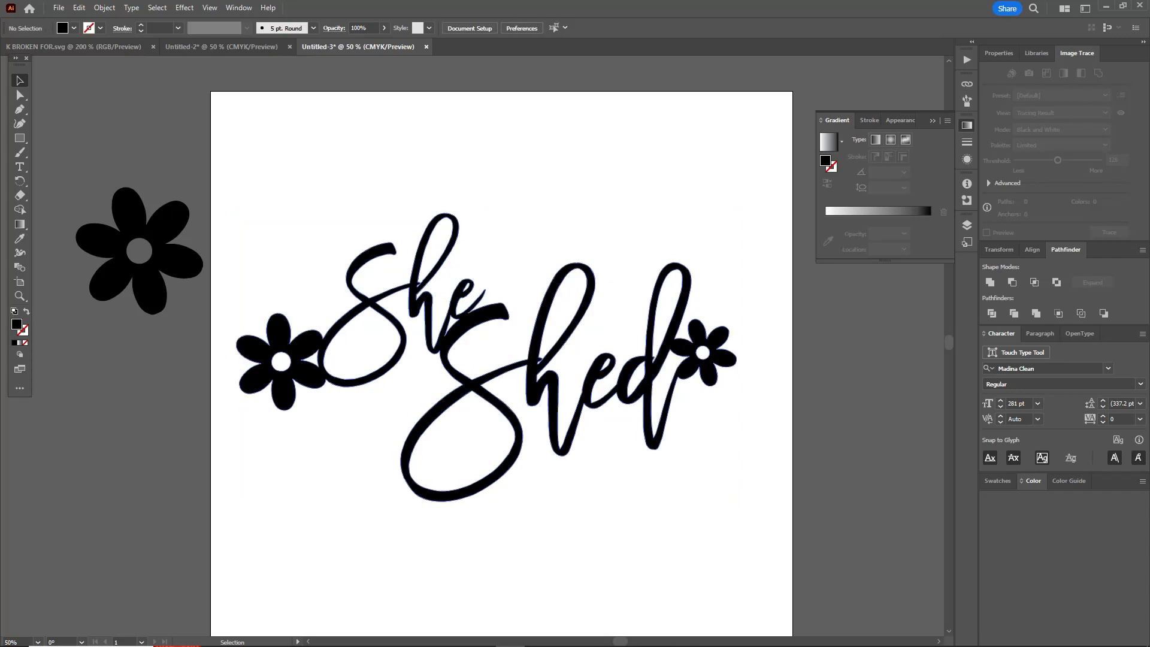
mouse_move(506, 312)
left_mouse_down()
mouse_move(516, 328)
mouse_move(487, 425)
mouse_move(312, 404)
mouse_move(448, 464)
mouse_move(511, 315)
mouse_move(513, 329)
mouse_move(505, 312)
left_mouse_up()
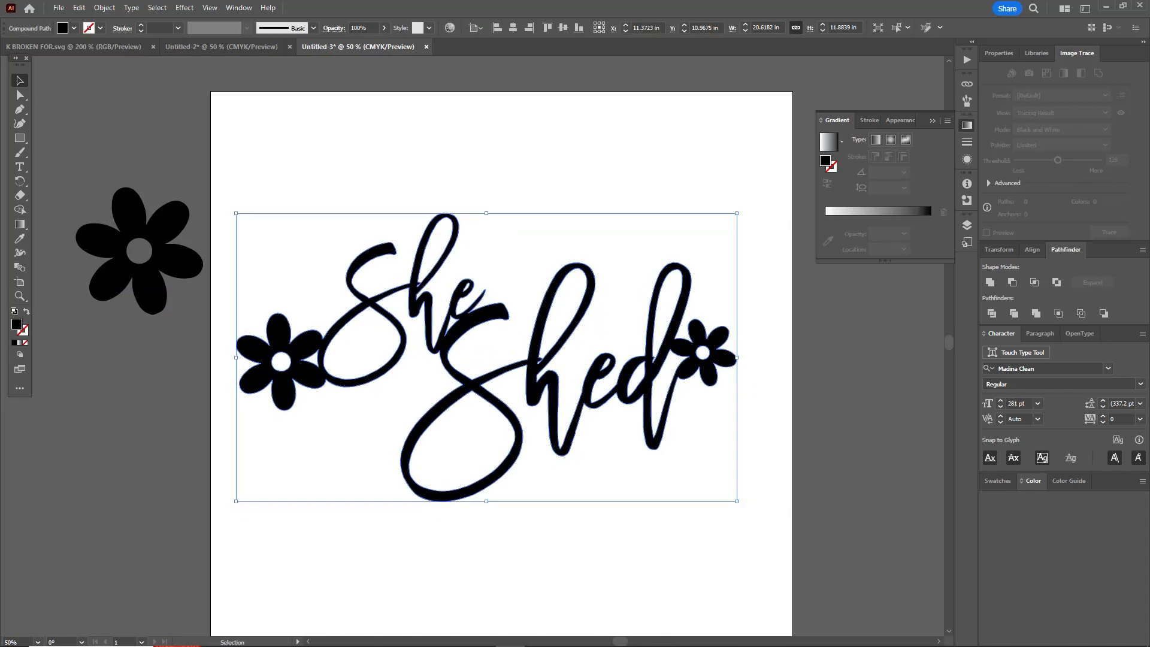
key("ctrl+z")
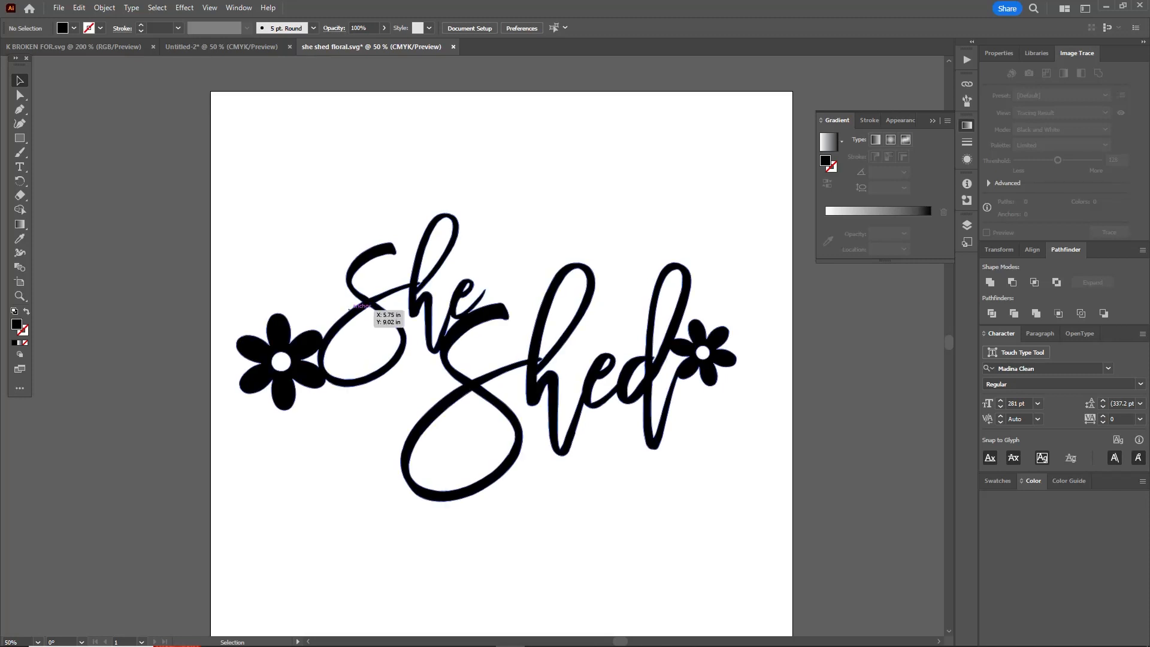
Save the united design under the new name "she shed floral welded" as an SVG in the YouTube Free Files folder.
left_click(58, 7)
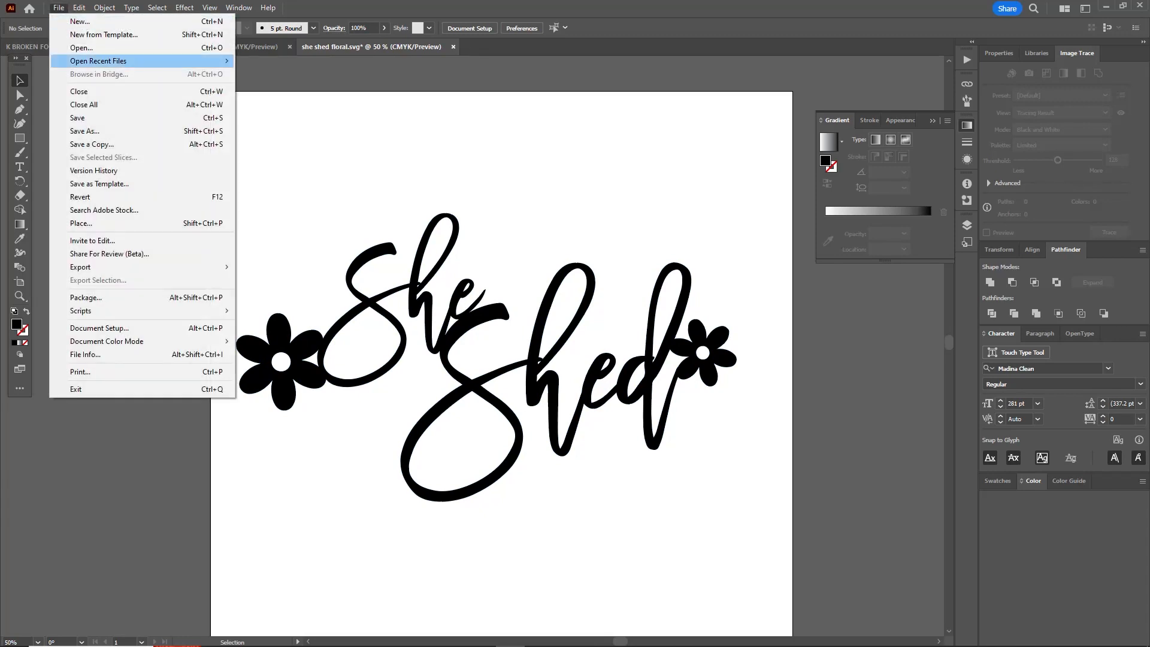
left_click(84, 130)
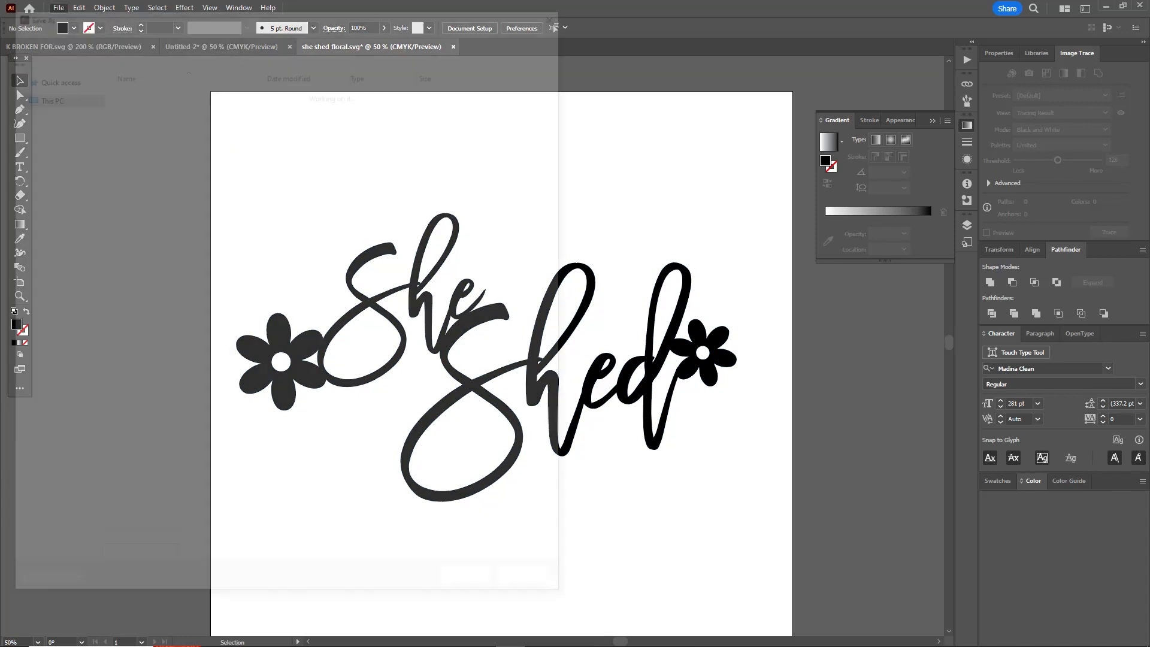
left_click(150, 470)
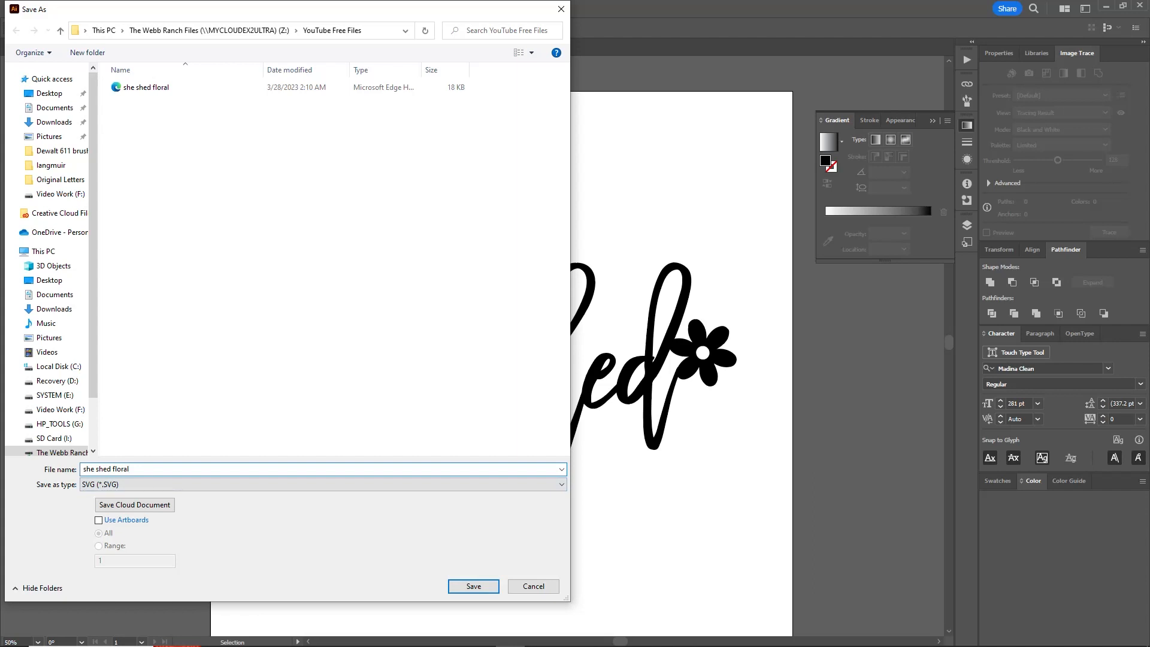
type("welded")
left_click(474, 586)
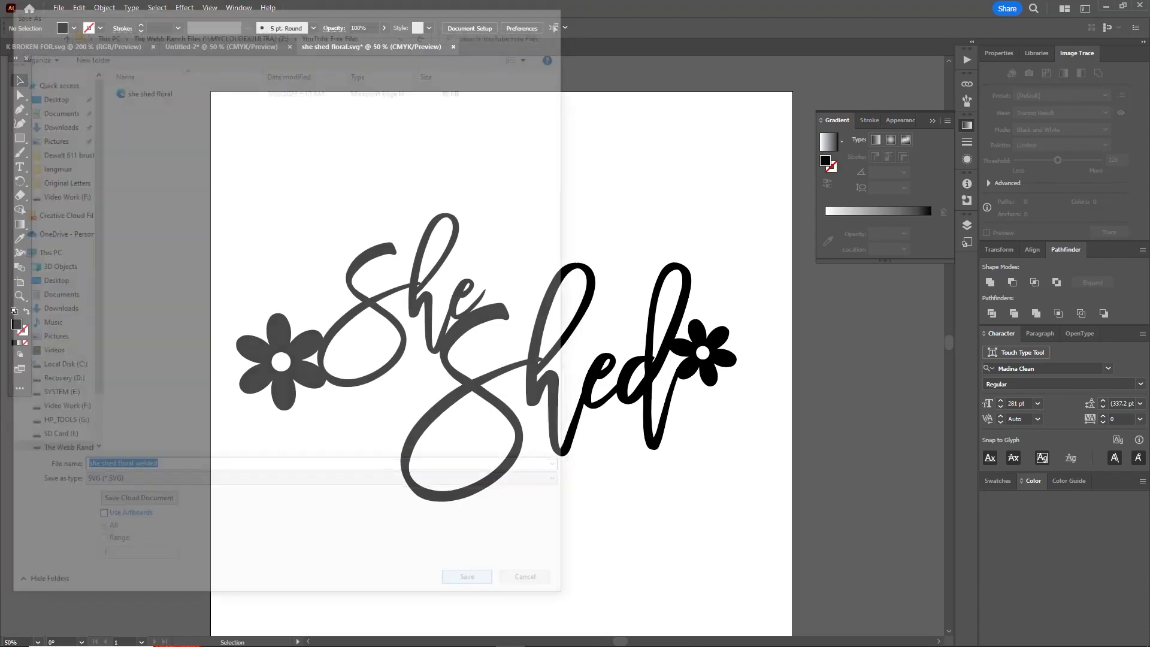
key("Return")
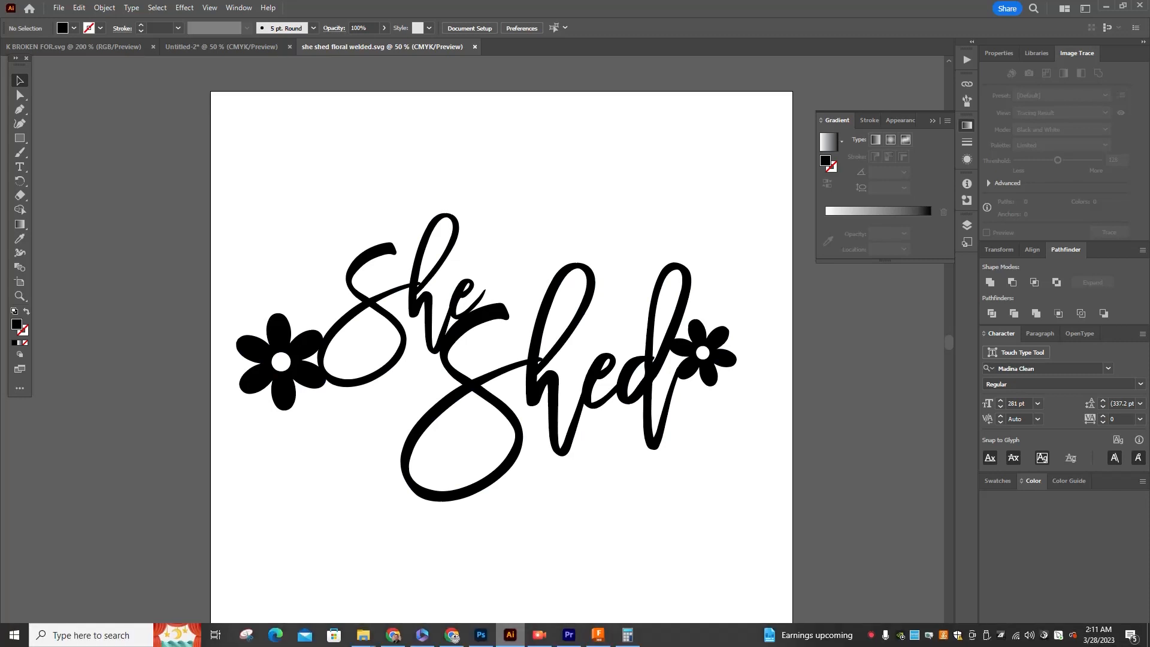
left_click(539, 636)
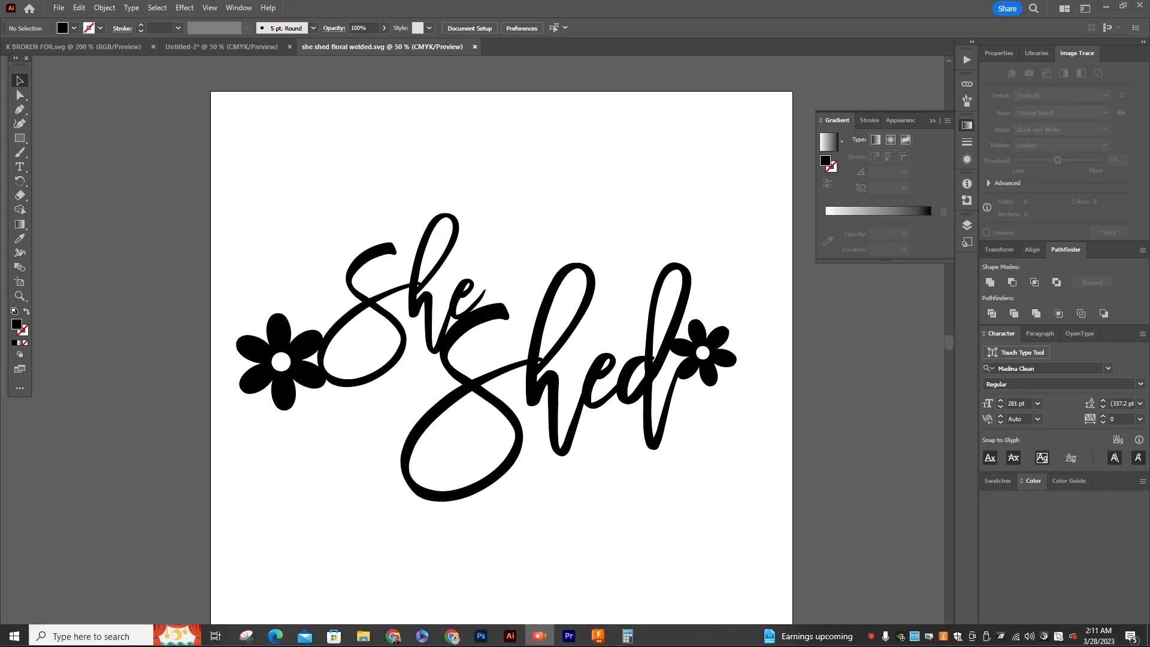